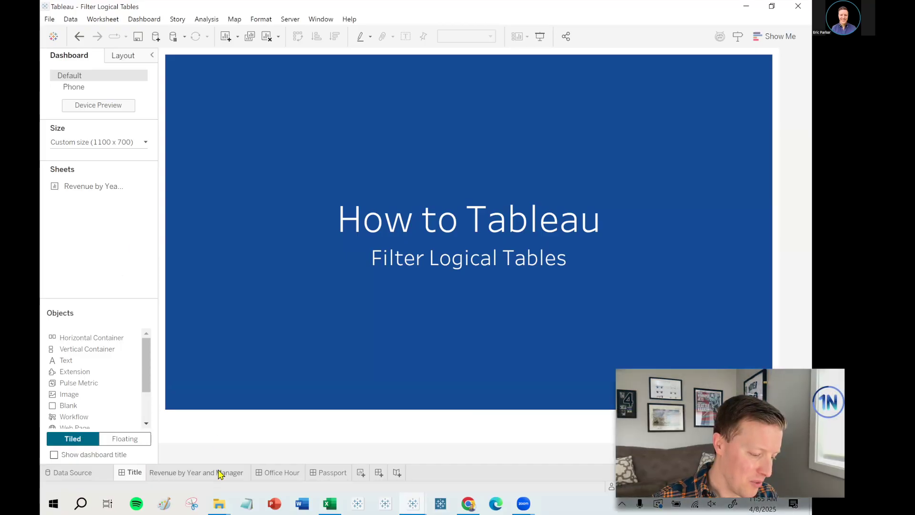
Step: Open the Revenue by Year and Manager worksheet, where each manager repeats their region's revenue total
{"action": "left_click", "coordinate": [219, 473]}
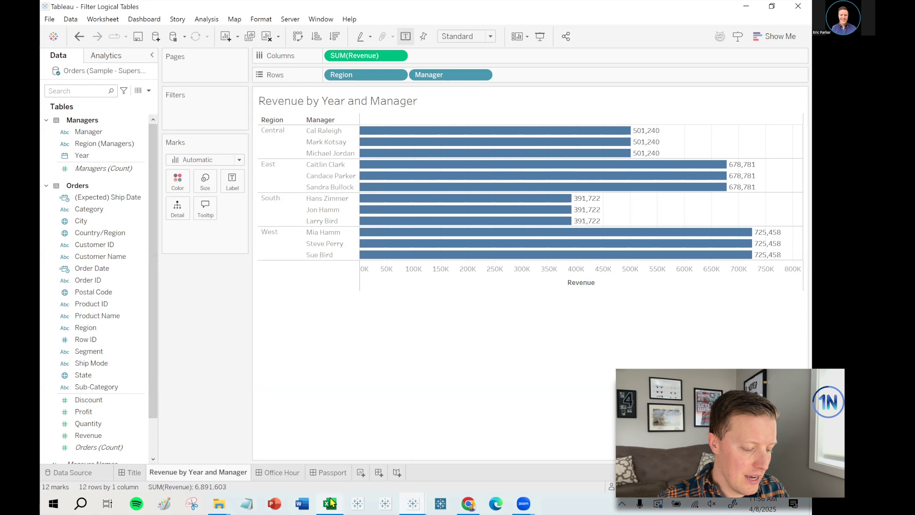
{"action": "mouse_move", "coordinate": [332, 503]}
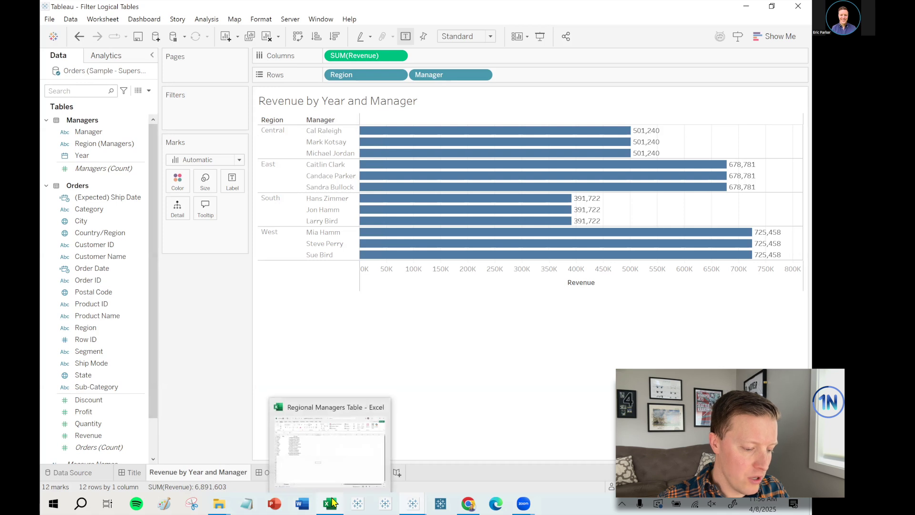
{"action": "left_click", "coordinate": [351, 472]}
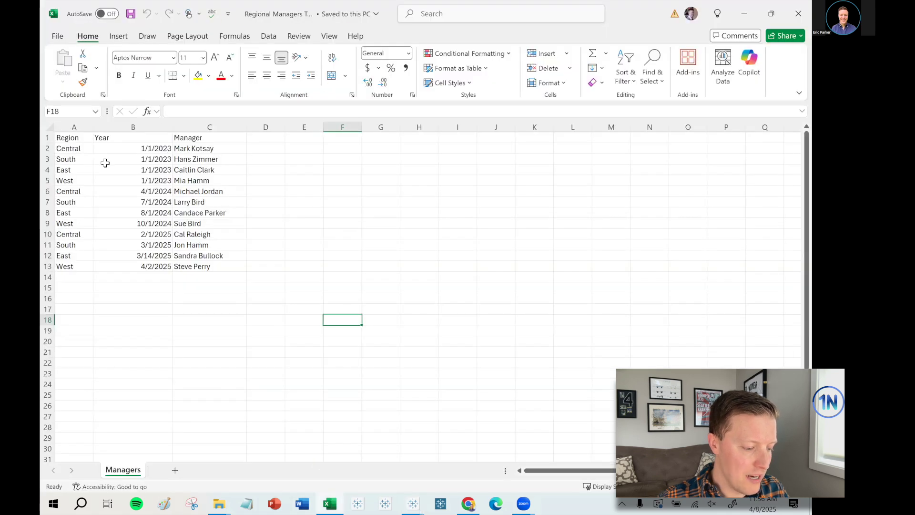
{"action": "left_click_drag", "start_coordinate": [81, 148], "coordinate": [197, 267]}
{"action": "left_click", "coordinate": [447, 275]}
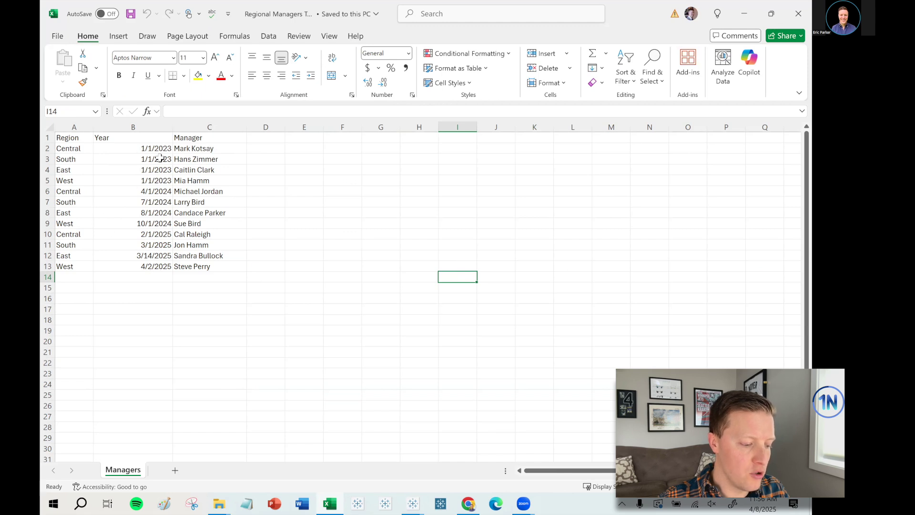
{"action": "left_click_drag", "start_coordinate": [193, 151], "coordinate": [67, 148]}
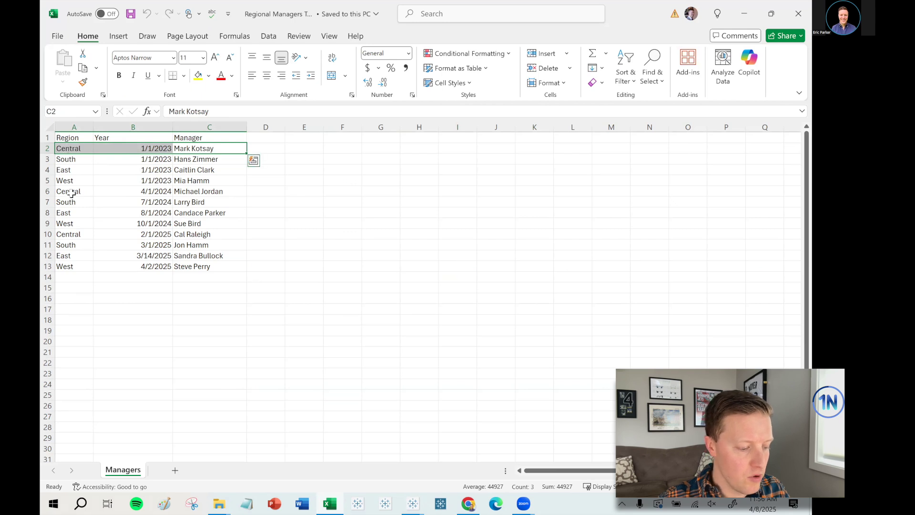
{"action": "left_click_drag", "start_coordinate": [75, 191], "coordinate": [189, 195]}
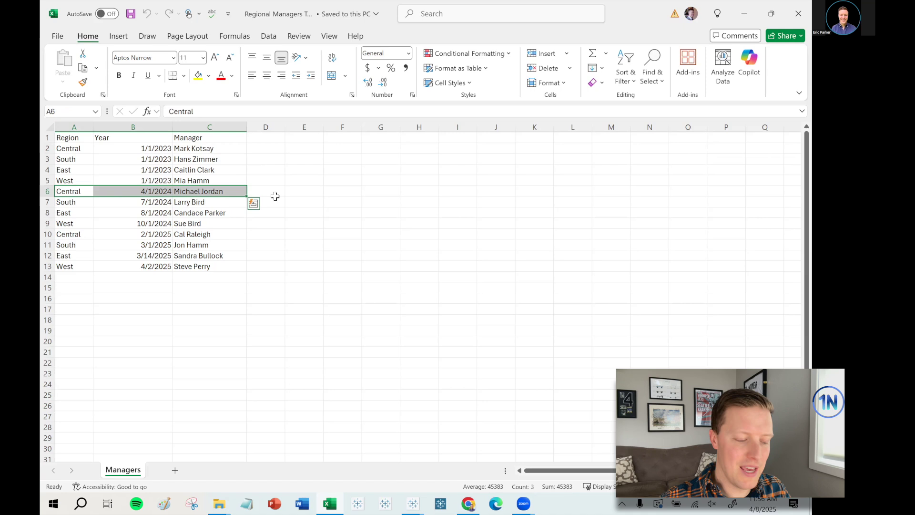
{"action": "left_click", "coordinate": [310, 246]}
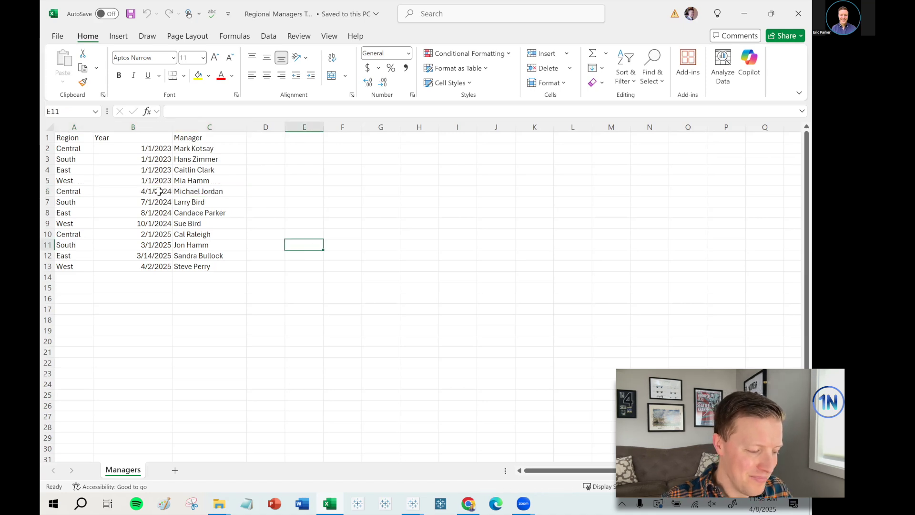
{"action": "left_click", "coordinate": [743, 13]}
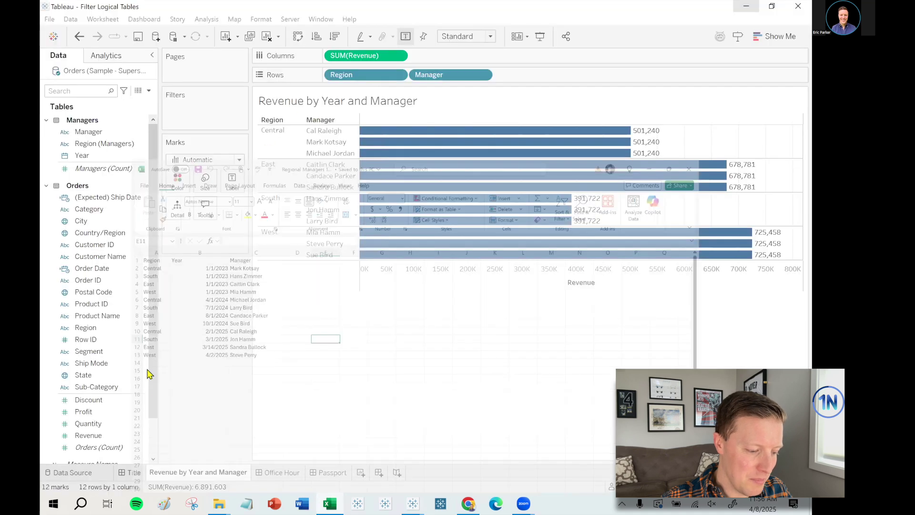
{"action": "left_click", "coordinate": [75, 475]}
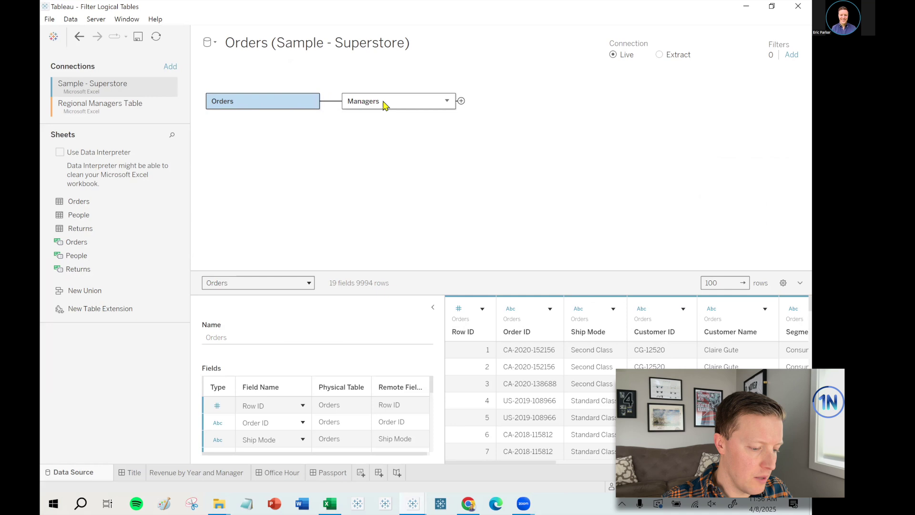
{"action": "left_click", "coordinate": [333, 101]}
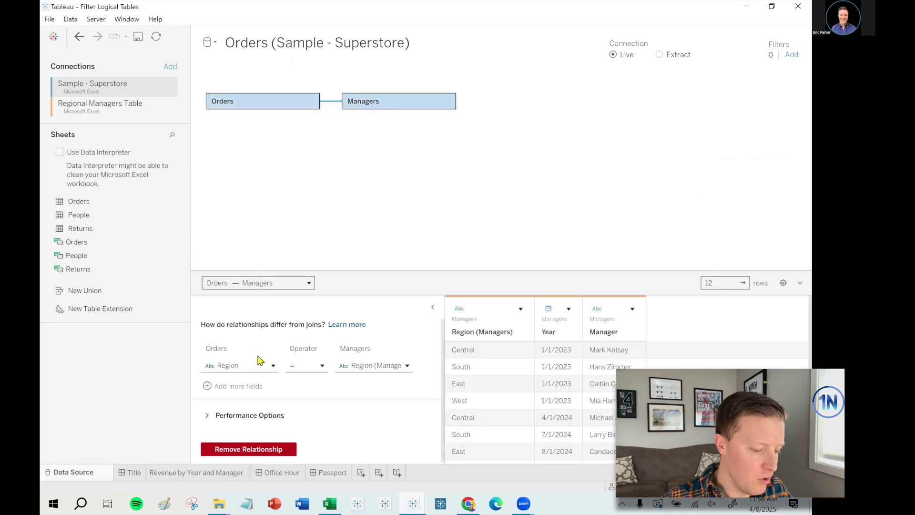
{"action": "left_click", "coordinate": [202, 474]}
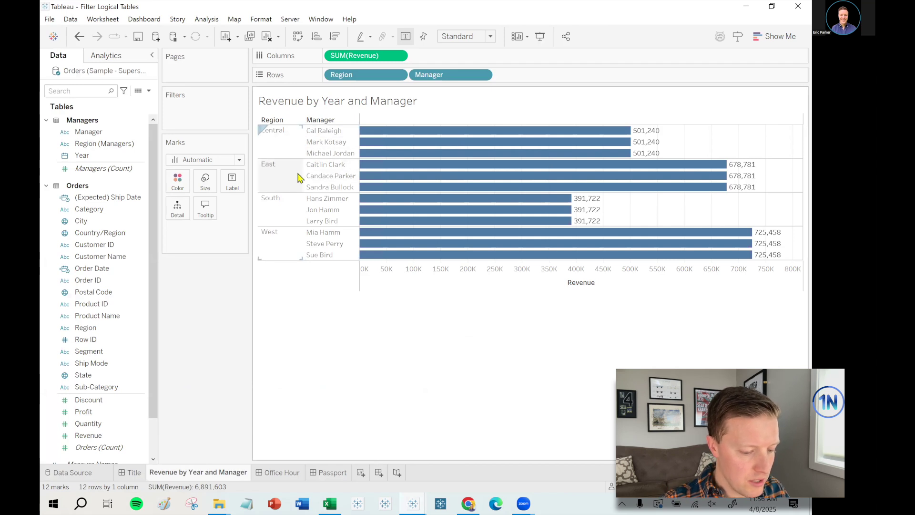
{"action": "left_click", "coordinate": [276, 149]}
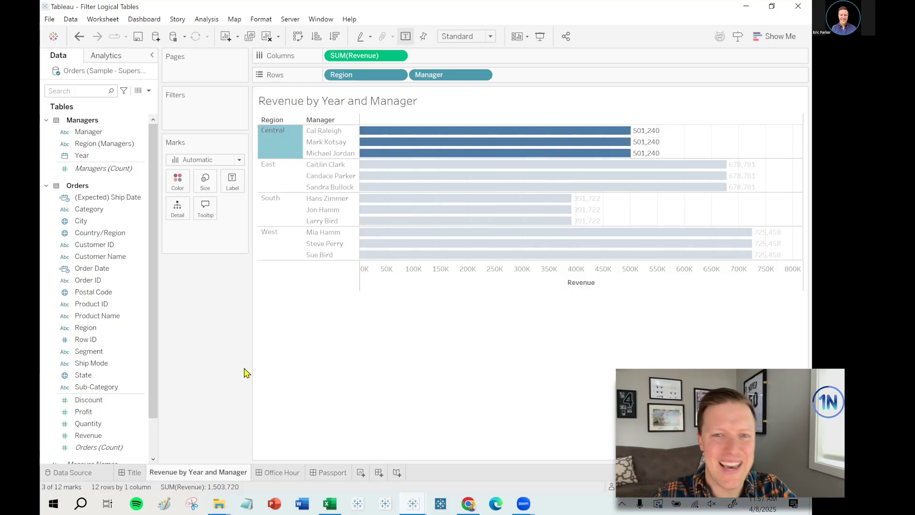
{"action": "left_click", "coordinate": [275, 140]}
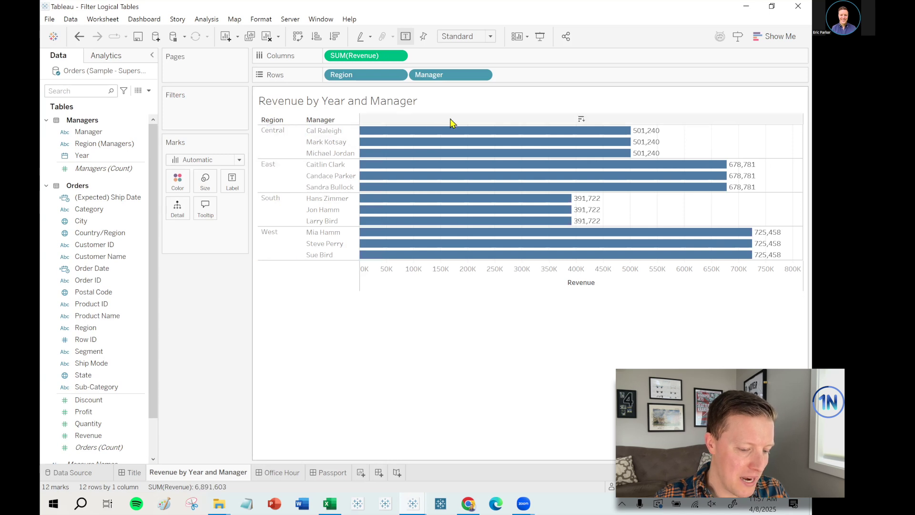
{"action": "mouse_move", "coordinate": [474, 150]}
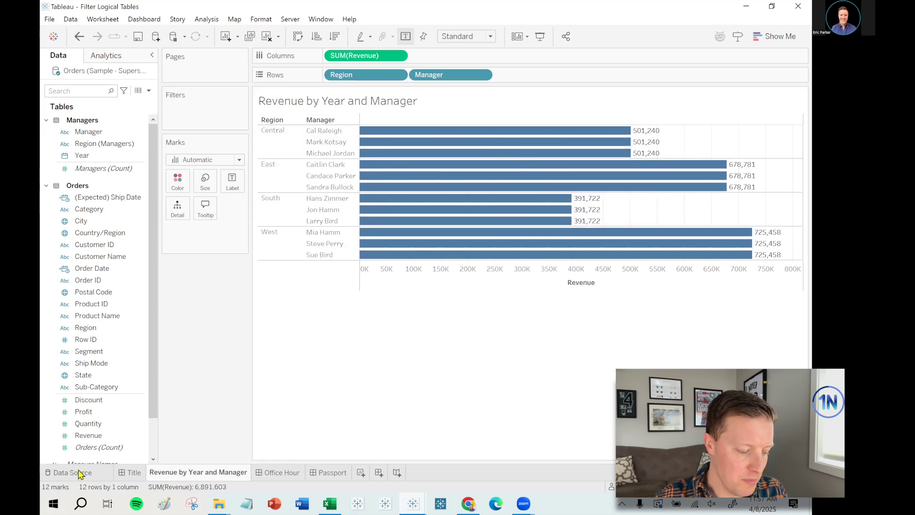
{"action": "left_click", "coordinate": [95, 475]}
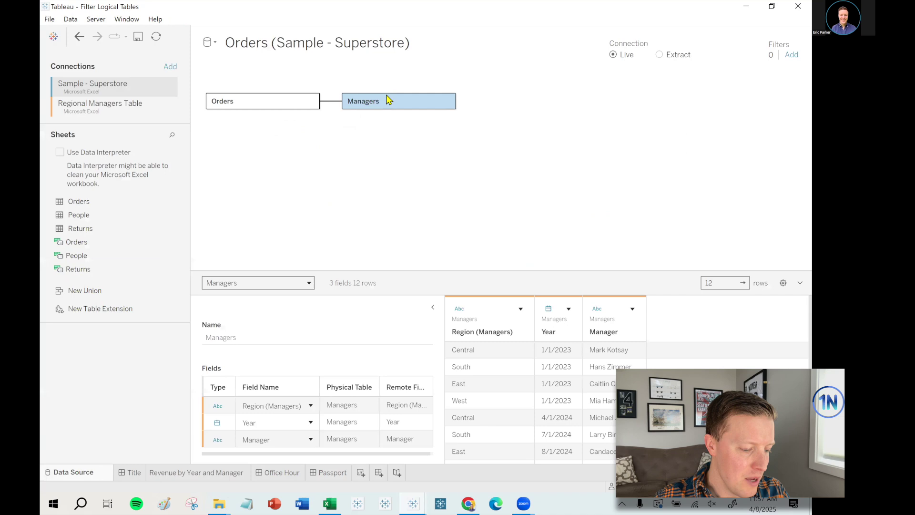
{"action": "left_click_drag", "start_coordinate": [590, 270], "coordinate": [586, 143]}
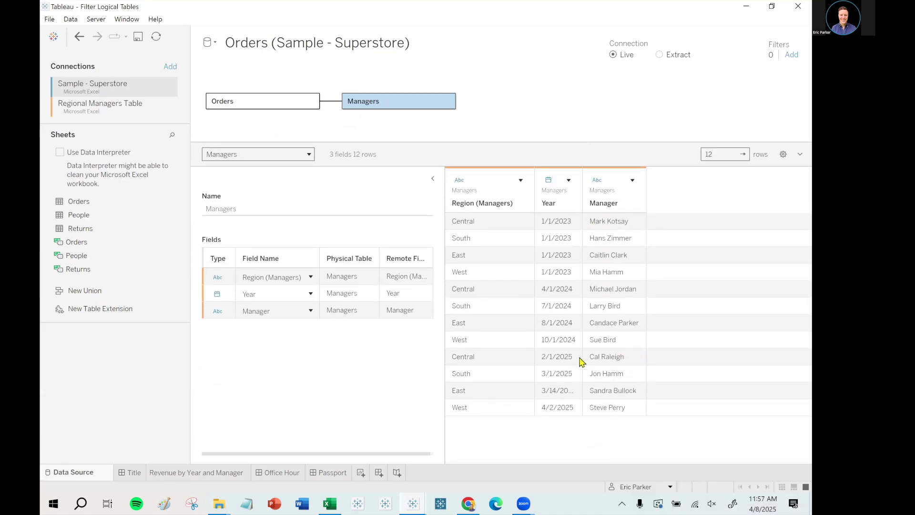
{"action": "left_click_drag", "start_coordinate": [579, 203], "coordinate": [606, 203]}
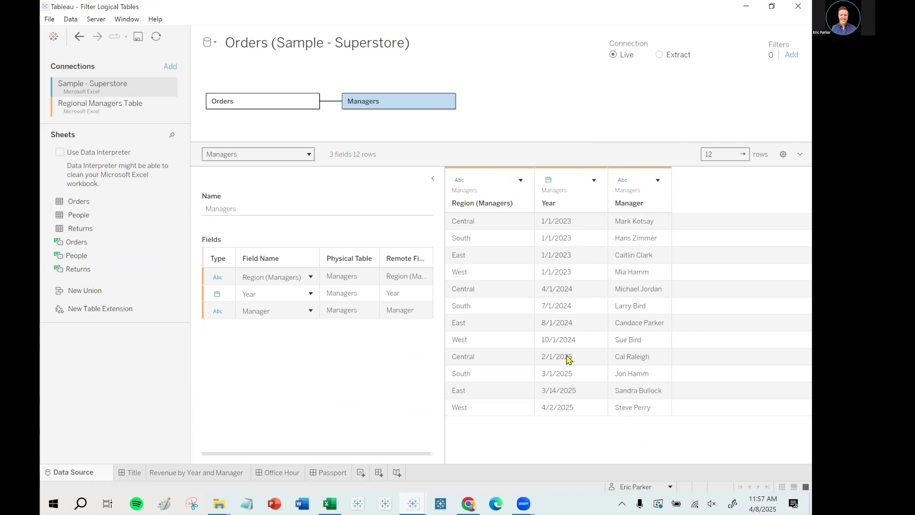
{"action": "left_click_drag", "start_coordinate": [509, 358], "coordinate": [654, 413]}
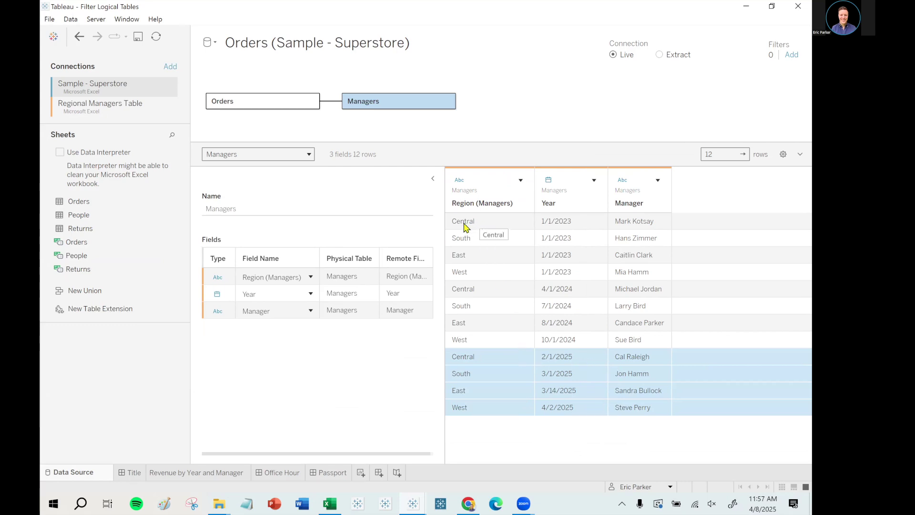
{"action": "left_click_drag", "start_coordinate": [490, 361], "coordinate": [644, 362]}
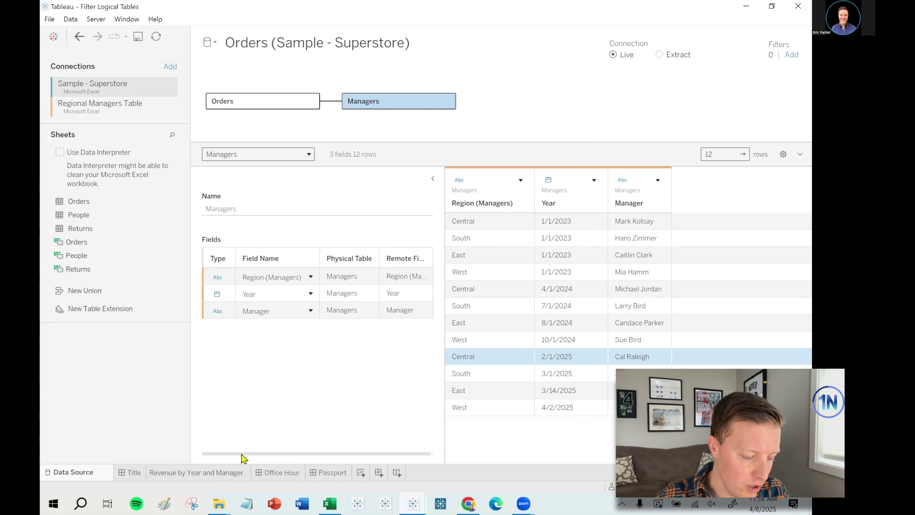
{"action": "left_click", "coordinate": [216, 472]}
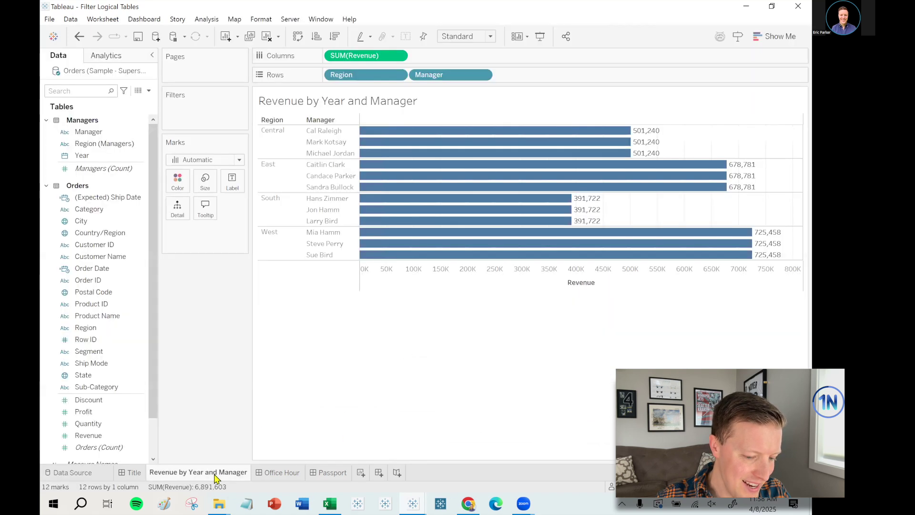
Step: Create a new calculated field named Current Manager Record T/F
{"action": "left_click", "coordinate": [150, 90]}
{"action": "left_click", "coordinate": [138, 99]}
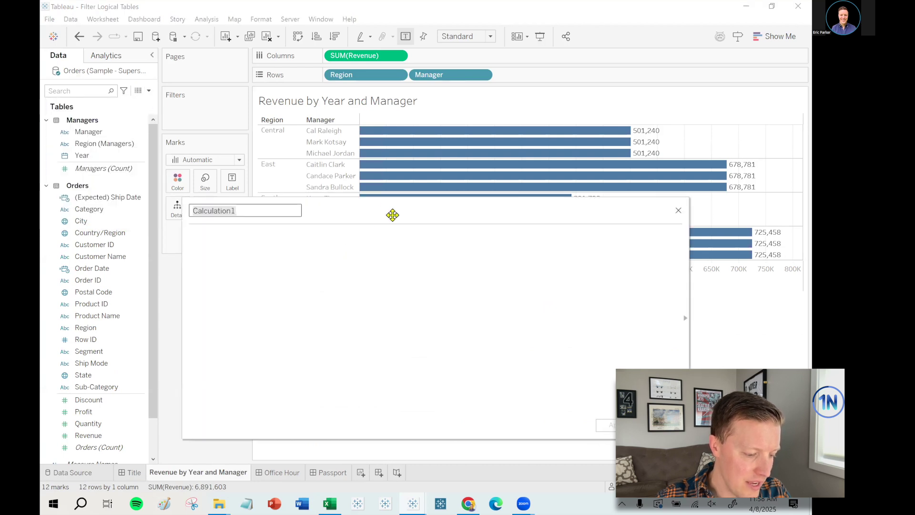
{"action": "left_click_drag", "start_coordinate": [392, 214], "coordinate": [352, 234]}
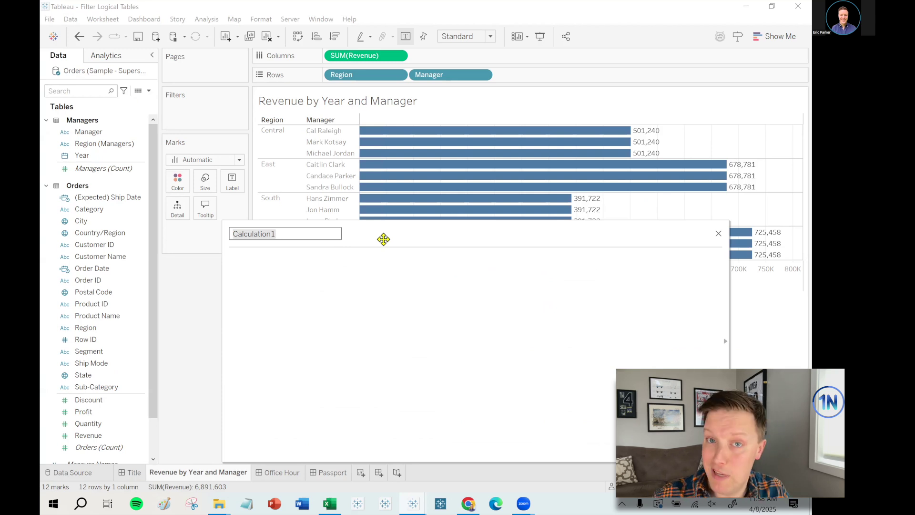
{"action": "key", "text": "ctrl+a"}
{"action": "type", "text": "Reg"}
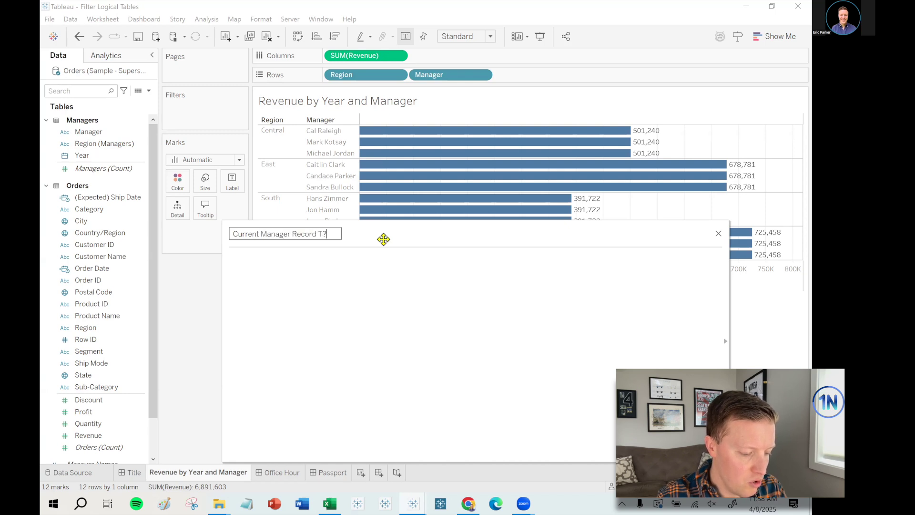
{"action": "type", "text": "F"}
{"action": "left_click", "coordinate": [390, 286]}
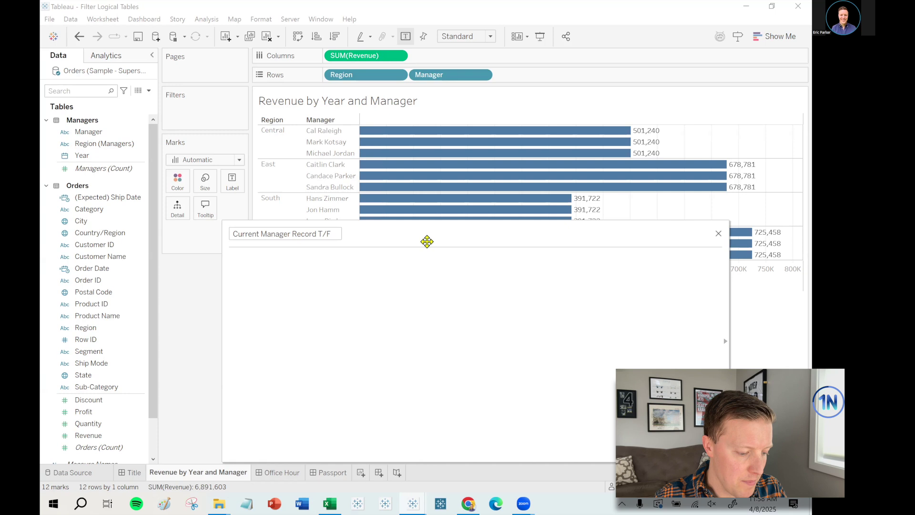
{"action": "left_click_drag", "start_coordinate": [427, 241], "coordinate": [442, 254]}
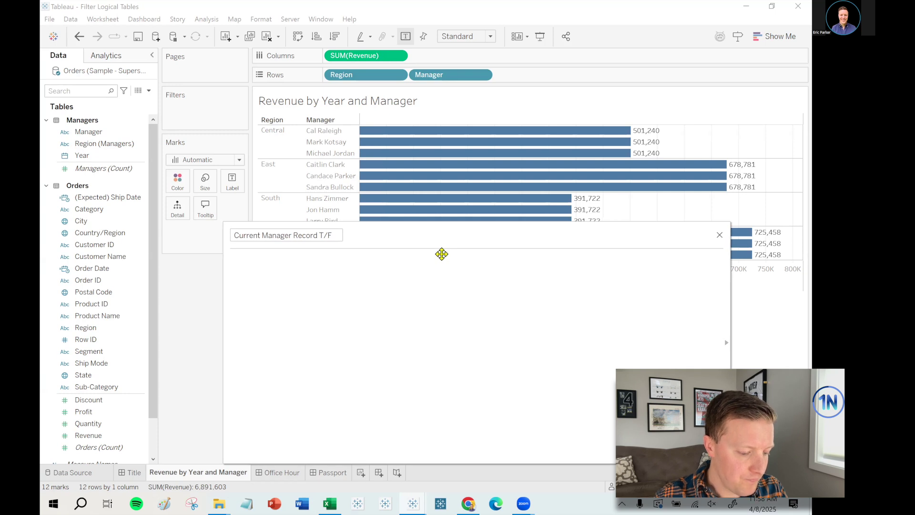
{"action": "left_click_drag", "start_coordinate": [442, 254], "coordinate": [415, 248]}
Step: Write the formula { FIXED [Region]:MAX([Year]) } in the calculation editor
{"action": "type", "text": "{ FIXED"}
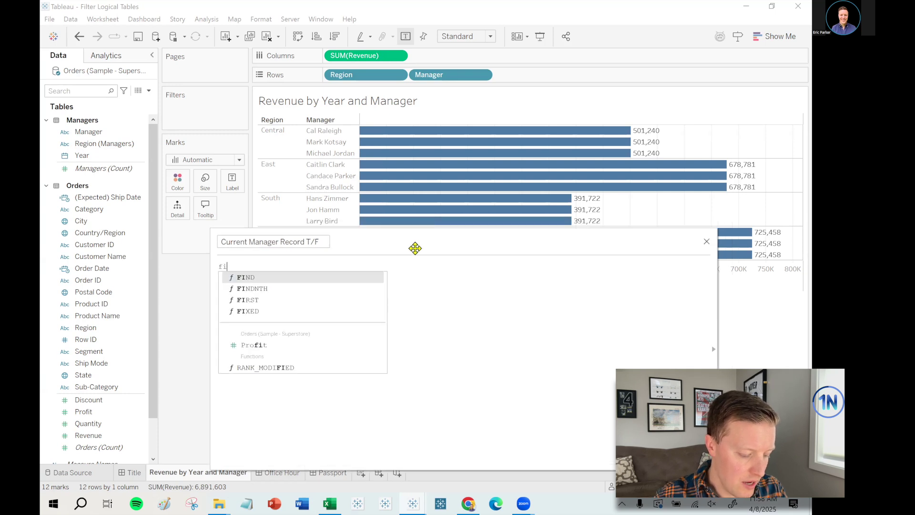
{"action": "type", "text": " reg"}
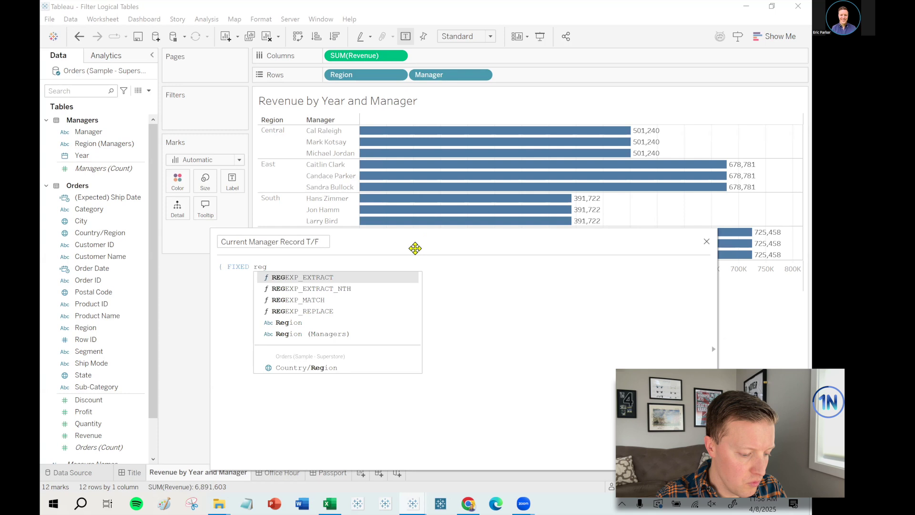
{"action": "key", "text": "Down"}
{"action": "key", "text": "Down"}
{"action": "key", "text": "Down"}
{"action": "key", "text": "Down"}
{"action": "key", "text": "Return"}
{"action": "type", "text": ":"}
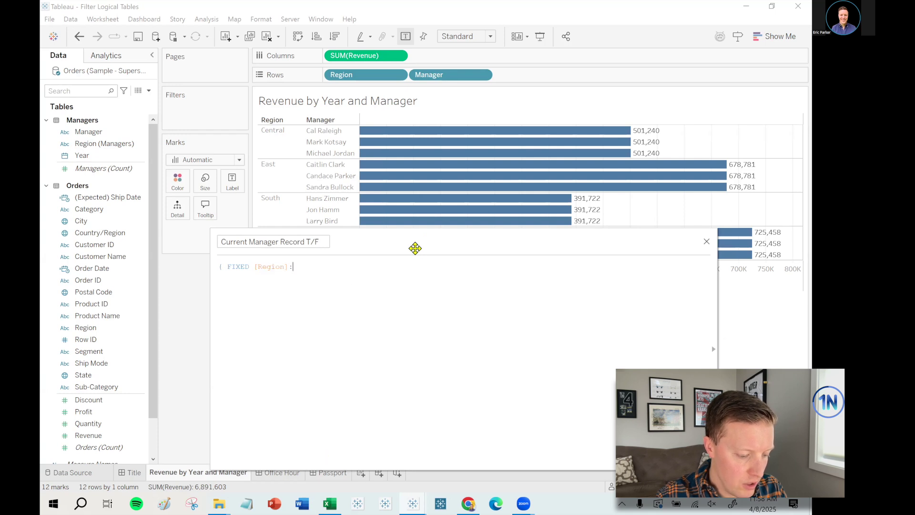
{"action": "type", "text": "MAX("}
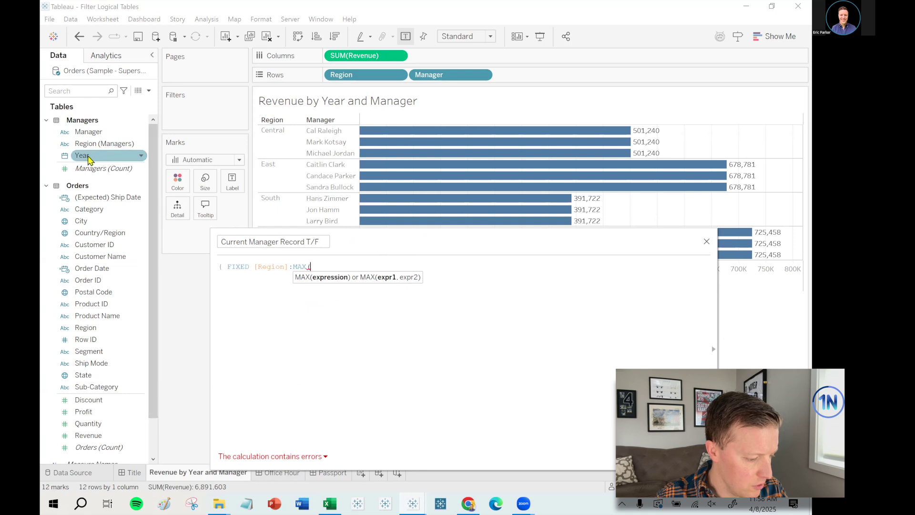
{"action": "left_click_drag", "start_coordinate": [97, 161], "coordinate": [366, 284]}
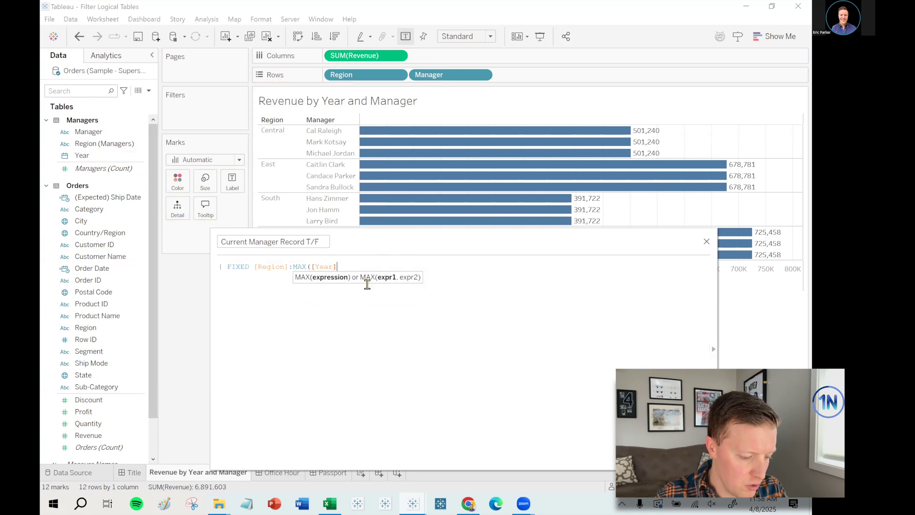
{"action": "type", "text": ")"}
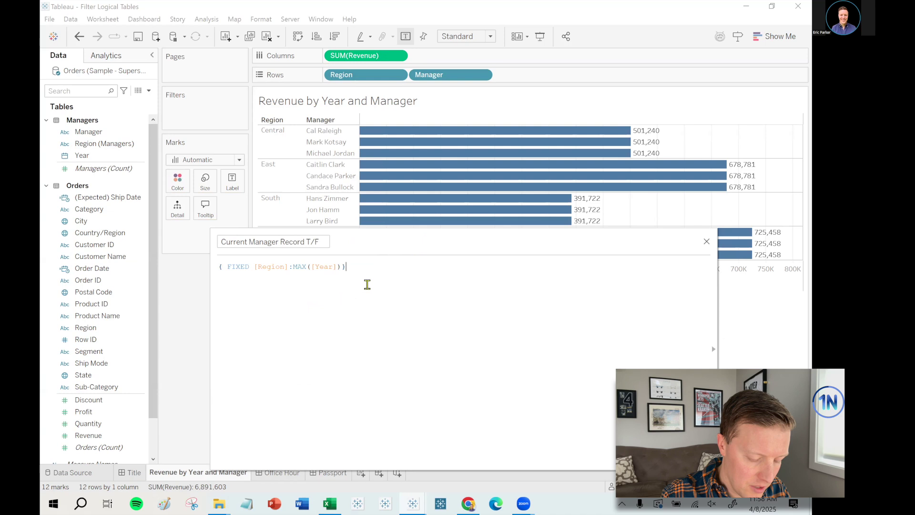
{"action": "type", "text": "}"}
{"action": "scroll", "coordinate": [446, 319], "scroll_direction": "up", "scroll_amount": 2}
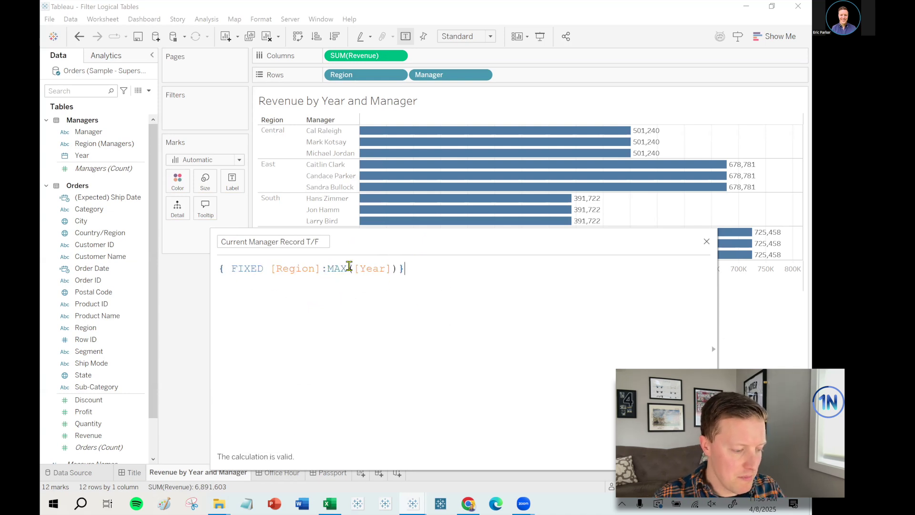
Step: Glance at the Regional Managers workbook, then finish the formula with = [Year]
{"action": "left_click", "coordinate": [330, 503]}
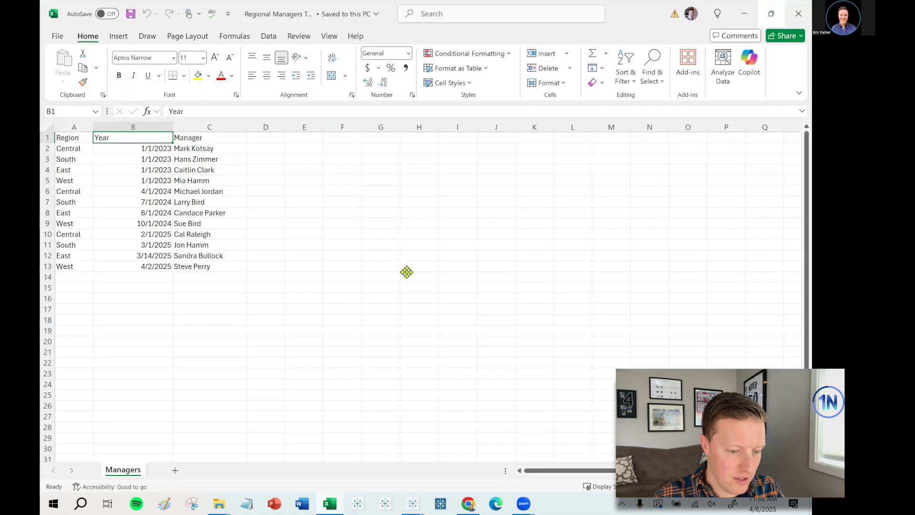
{"action": "key", "text": "alt+Tab"}
{"action": "type", "text": "="}
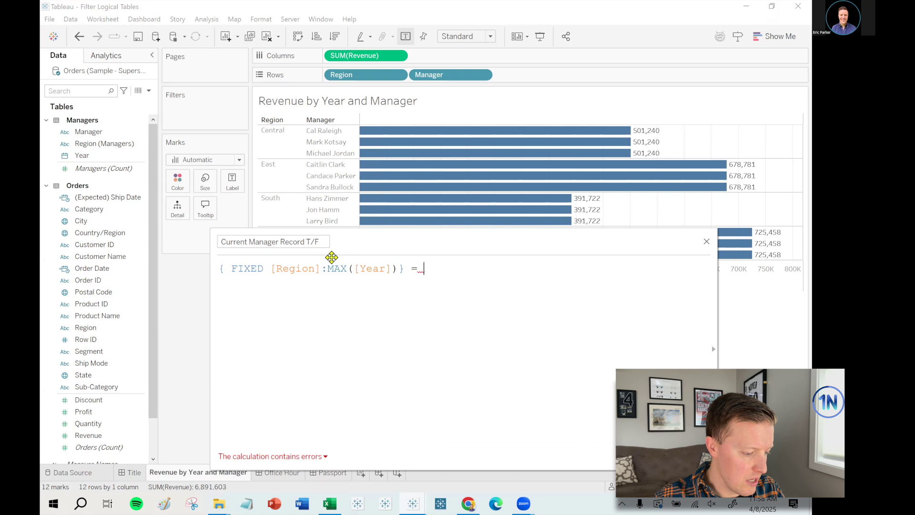
{"action": "left_click_drag", "start_coordinate": [82, 155], "coordinate": [539, 294]}
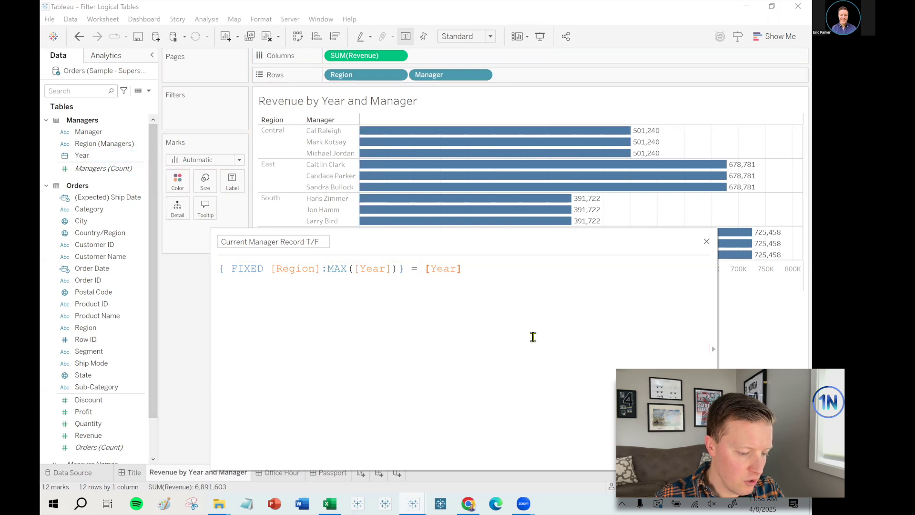
{"action": "scroll", "coordinate": [532, 337], "scroll_direction": "up", "scroll_amount": 1}
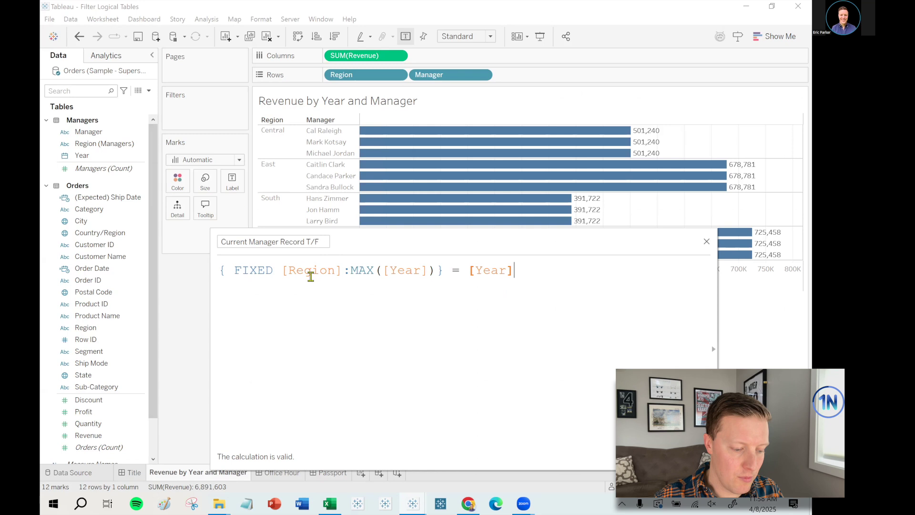
Step: In Excel's Managers sheet, compare the start dates of the three Central managers in rows 2, 6 and 10
{"action": "left_click", "coordinate": [332, 500]}
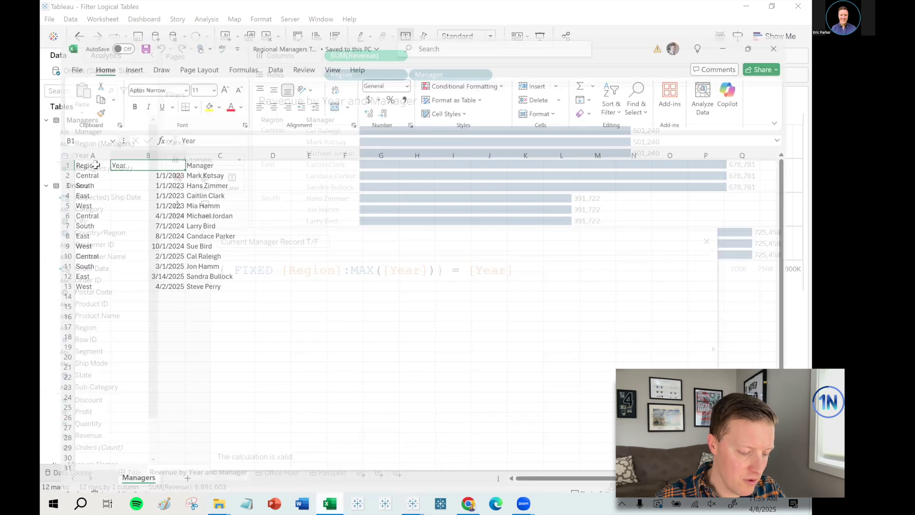
{"action": "left_click", "coordinate": [48, 148]}
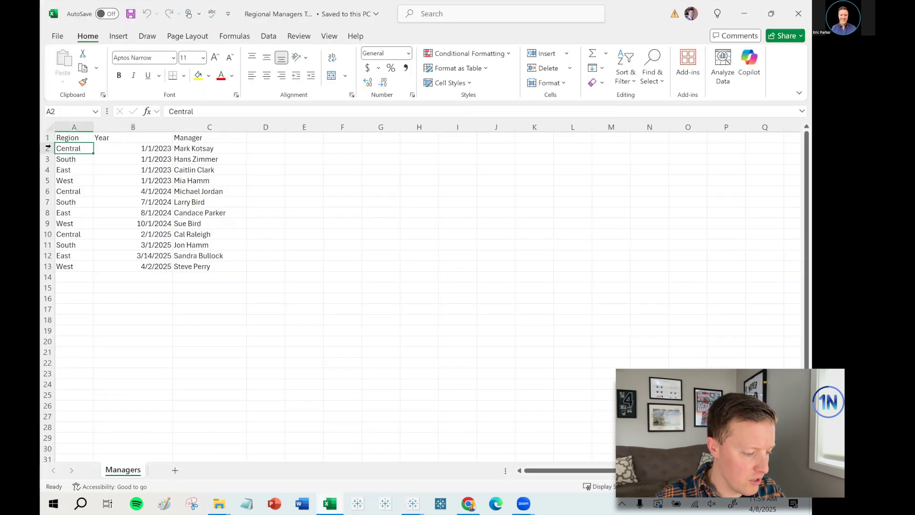
{"action": "left_click", "coordinate": [47, 191], "text": "ctrl"}
{"action": "left_click", "coordinate": [49, 234], "text": "ctrl"}
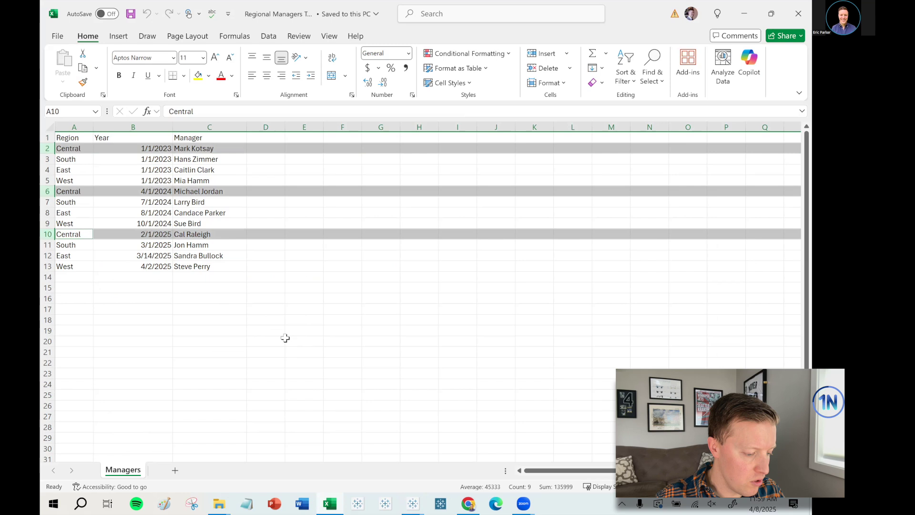
{"action": "left_click", "coordinate": [148, 234]}
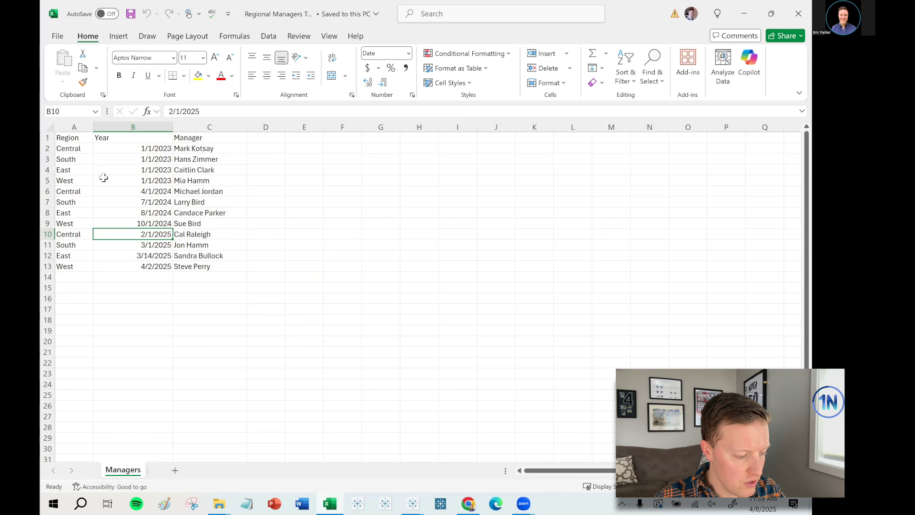
{"action": "left_click", "coordinate": [146, 149]}
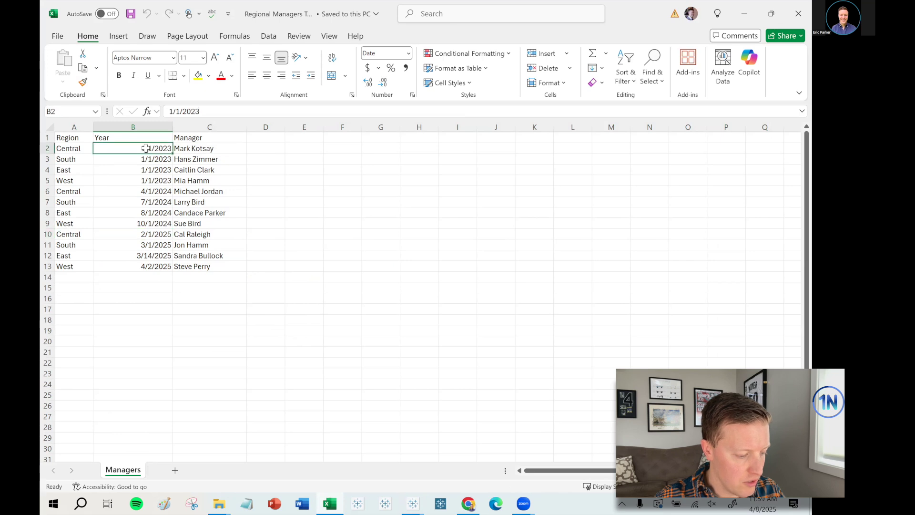
{"action": "left_click", "coordinate": [149, 190]}
{"action": "left_click", "coordinate": [158, 235]}
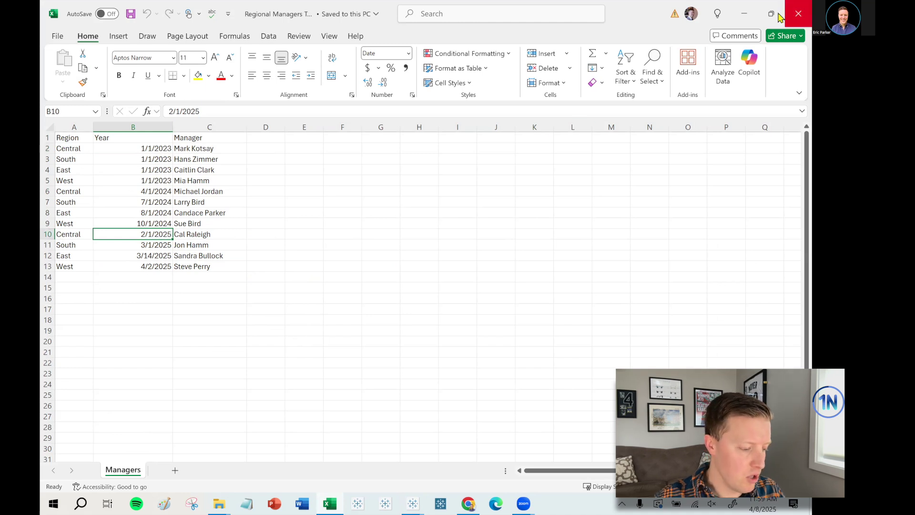
Step: Save the calculation and place Current Manager Record T/F on Rows before Manager
{"action": "left_click", "coordinate": [747, 16]}
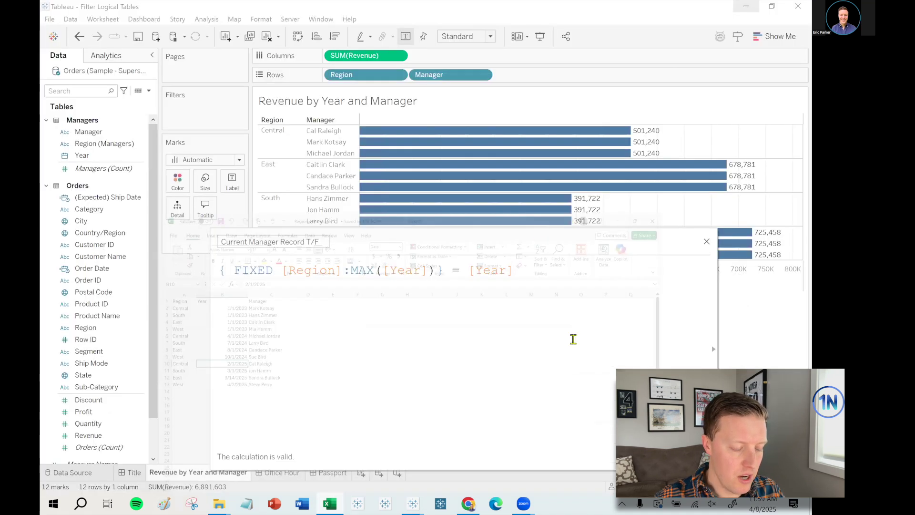
{"action": "key", "text": "Return"}
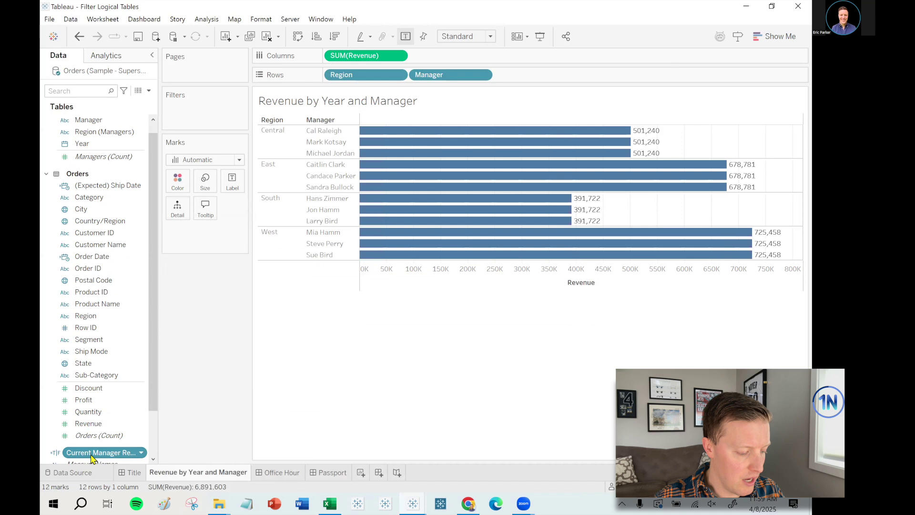
{"action": "mouse_move", "coordinate": [97, 454]}
{"action": "left_mouse_down"}
{"action": "mouse_move", "coordinate": [491, 76]}
{"action": "mouse_move", "coordinate": [519, 83]}
{"action": "left_mouse_up"}
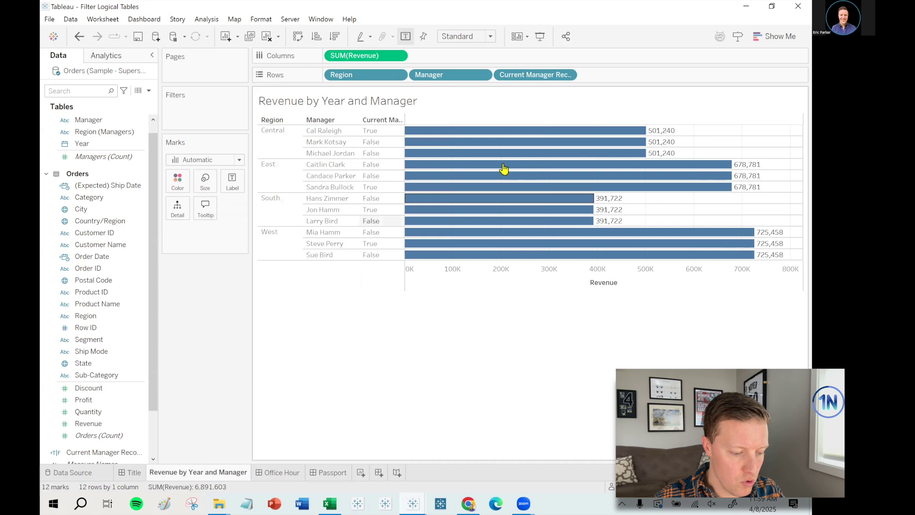
{"action": "left_click_drag", "start_coordinate": [535, 75], "coordinate": [428, 80]}
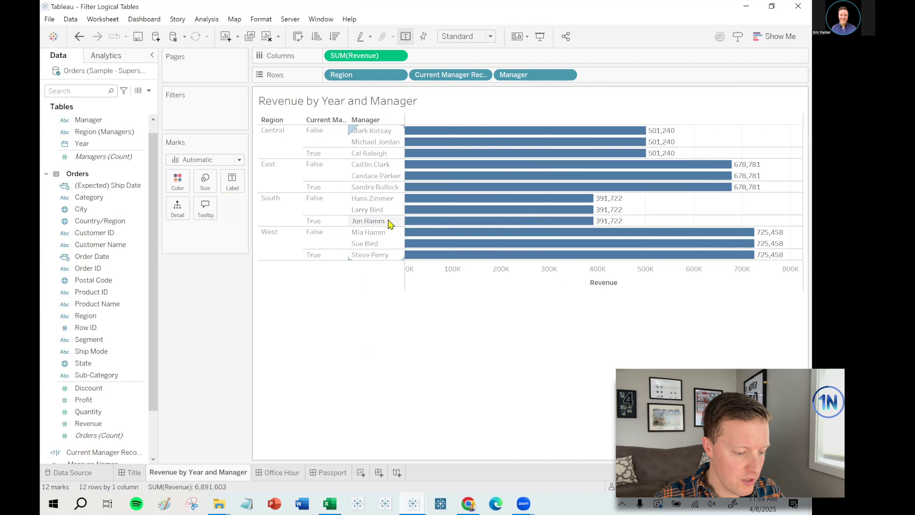
Step: Add a data source filter keeping only True Current Manager Record T/F, scoped to the Managers table
{"action": "left_click", "coordinate": [95, 475]}
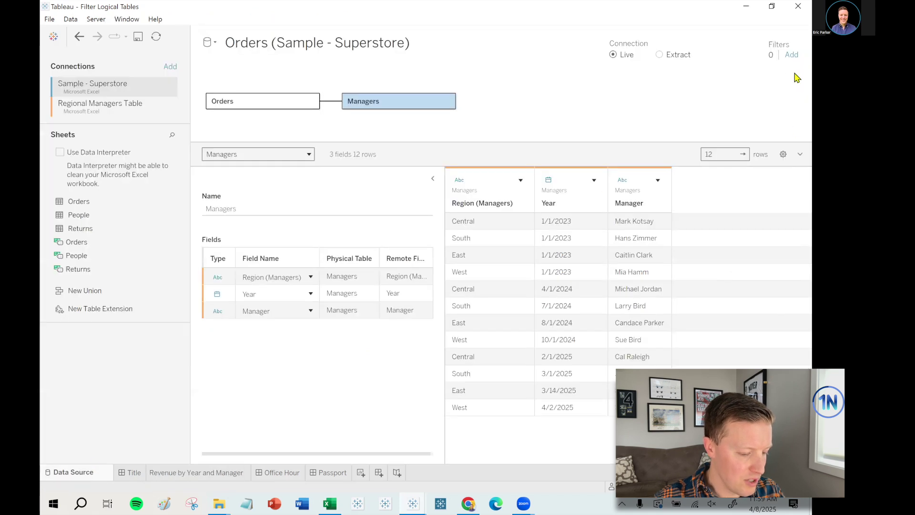
{"action": "left_click", "coordinate": [791, 55]}
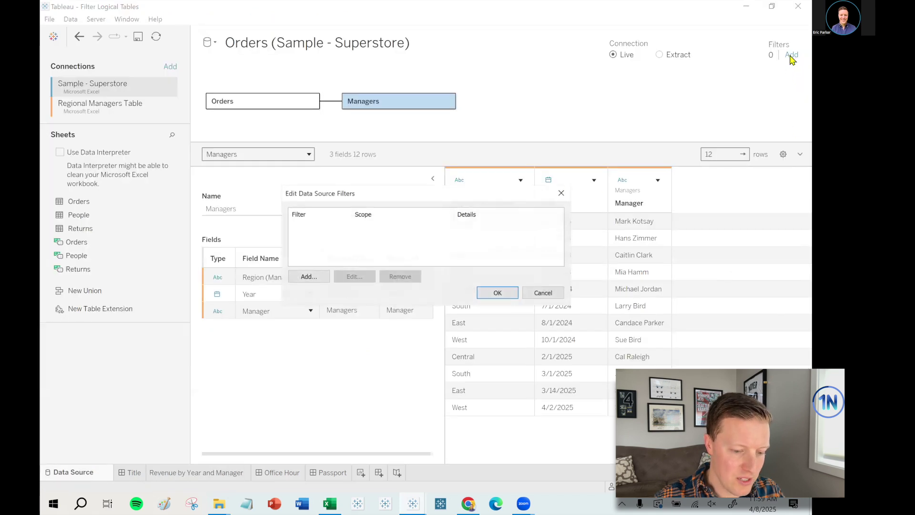
{"action": "left_click", "coordinate": [318, 279]}
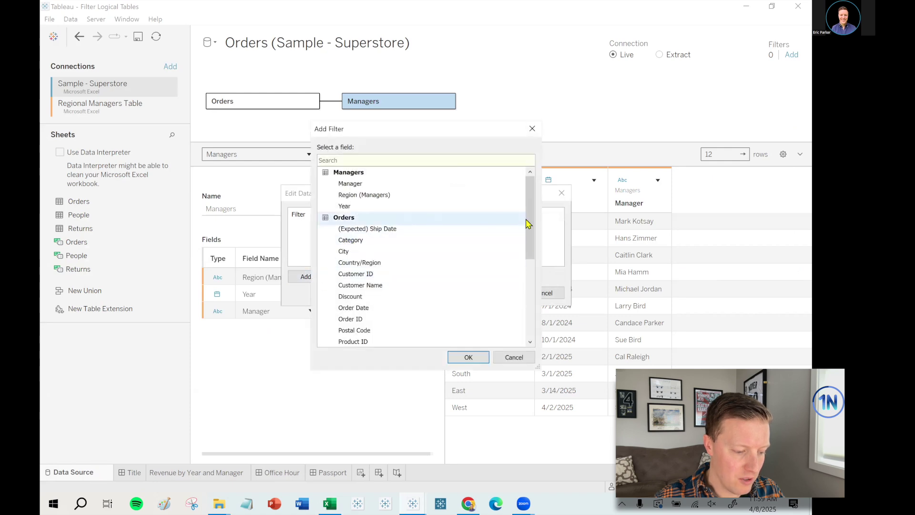
{"action": "left_click_drag", "start_coordinate": [529, 223], "coordinate": [541, 298]}
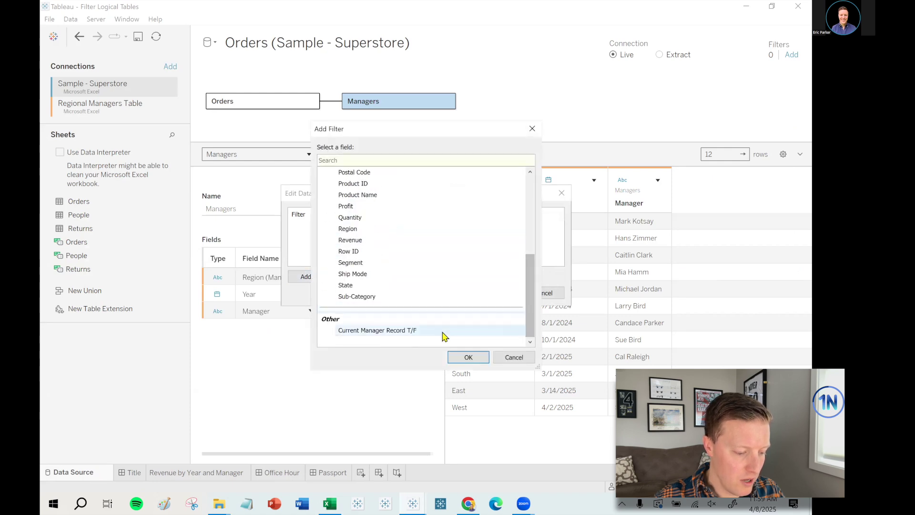
{"action": "left_click", "coordinate": [395, 333]}
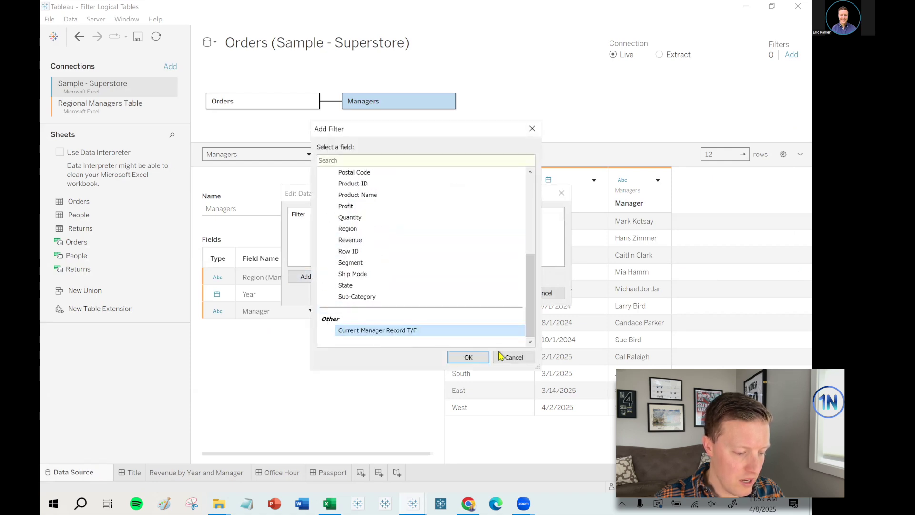
{"action": "left_click", "coordinate": [469, 357]}
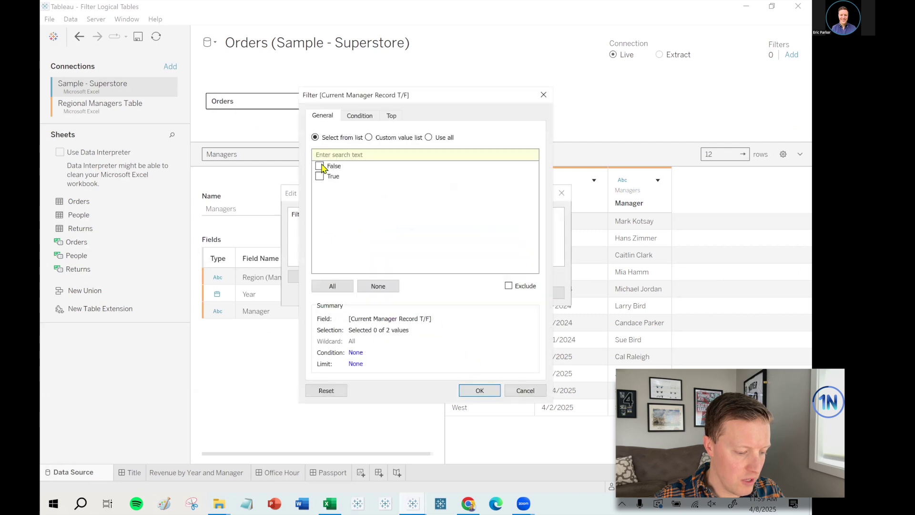
{"action": "left_click", "coordinate": [319, 176]}
{"action": "left_click", "coordinate": [487, 391]}
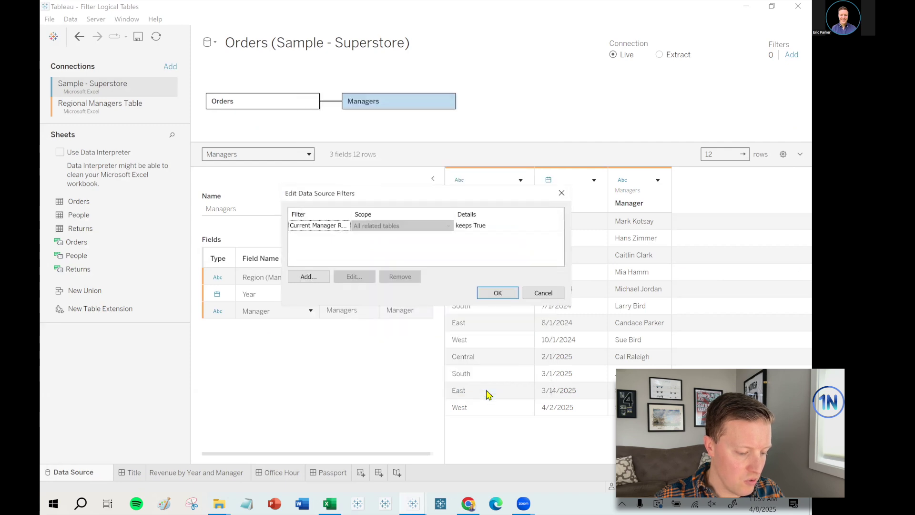
{"action": "left_click", "coordinate": [415, 227]}
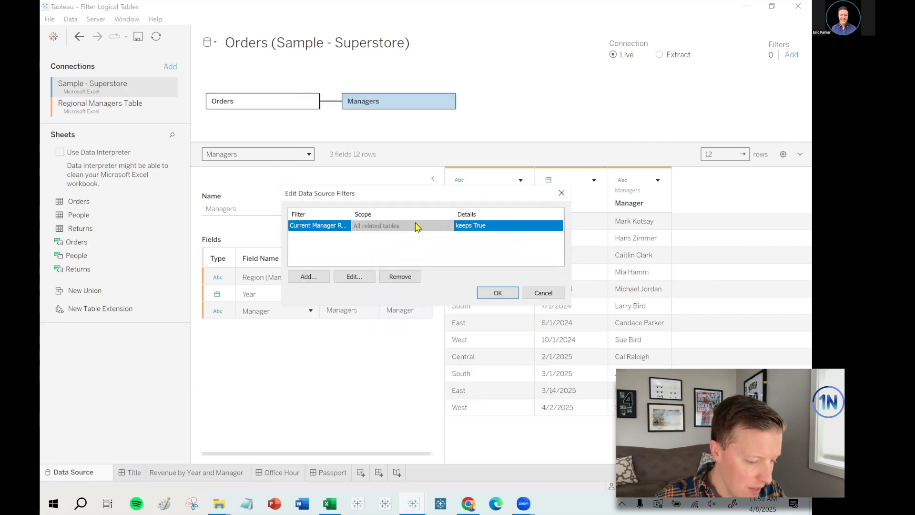
{"action": "left_click", "coordinate": [508, 293]}
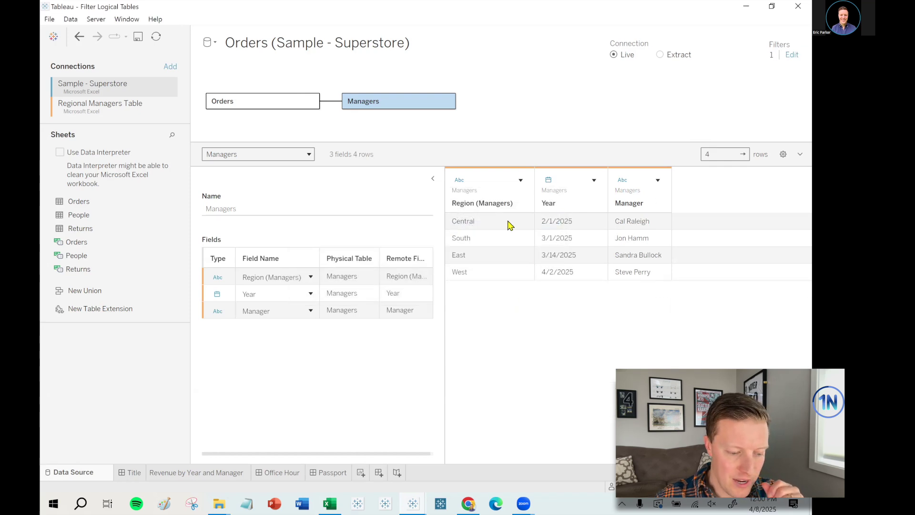
Step: Return to the Revenue by Year and Manager sheet, now one bar per region, and scroll the Data pane
{"action": "left_click", "coordinate": [215, 473]}
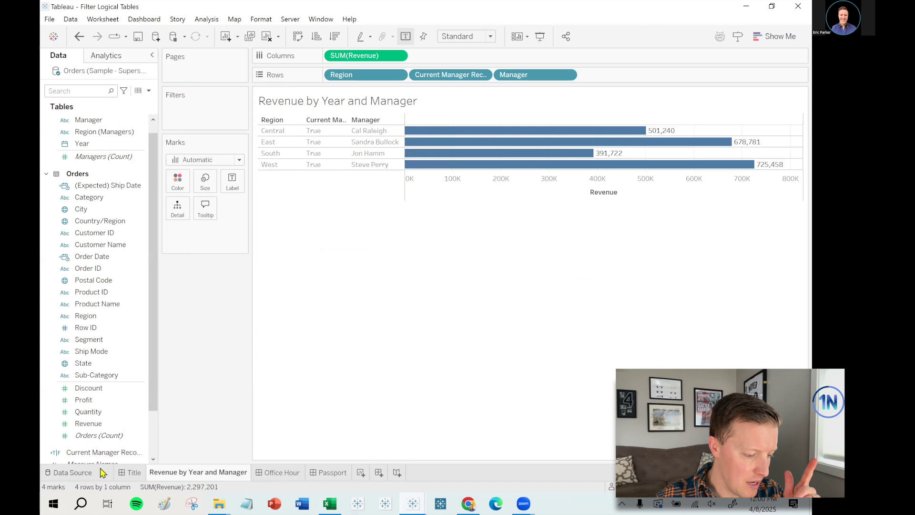
{"action": "left_click_drag", "start_coordinate": [155, 369], "coordinate": [155, 416]}
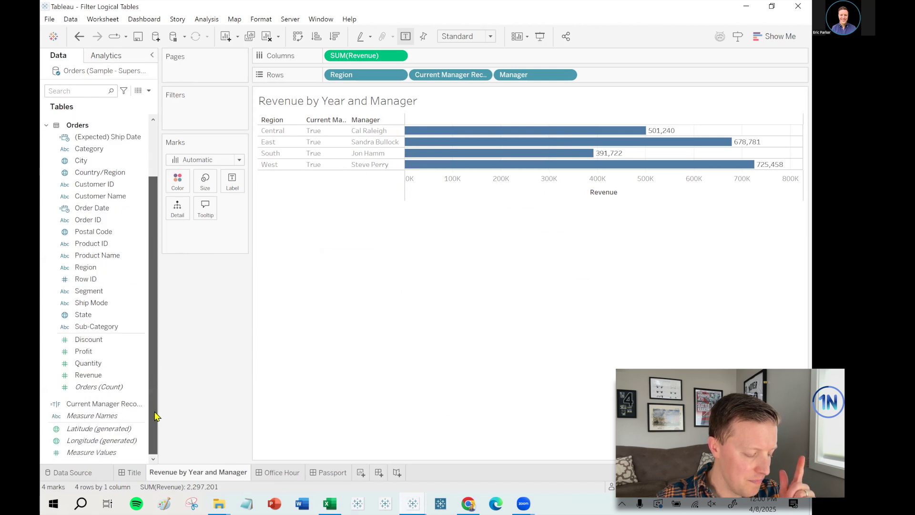
{"action": "left_click_drag", "start_coordinate": [155, 416], "coordinate": [165, 308]}
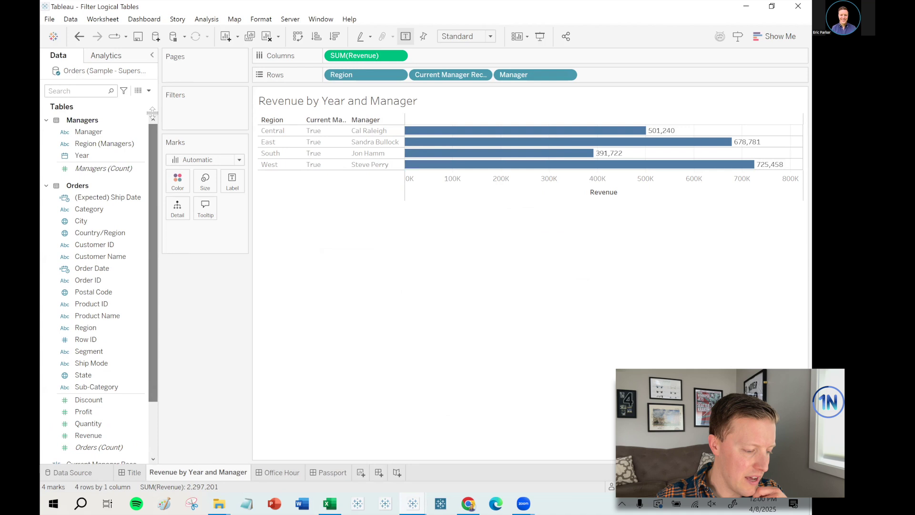
Step: Start a new calculated field with the formula YEAR([Year]) = 2025
{"action": "left_click", "coordinate": [148, 90]}
{"action": "left_click", "coordinate": [146, 102]}
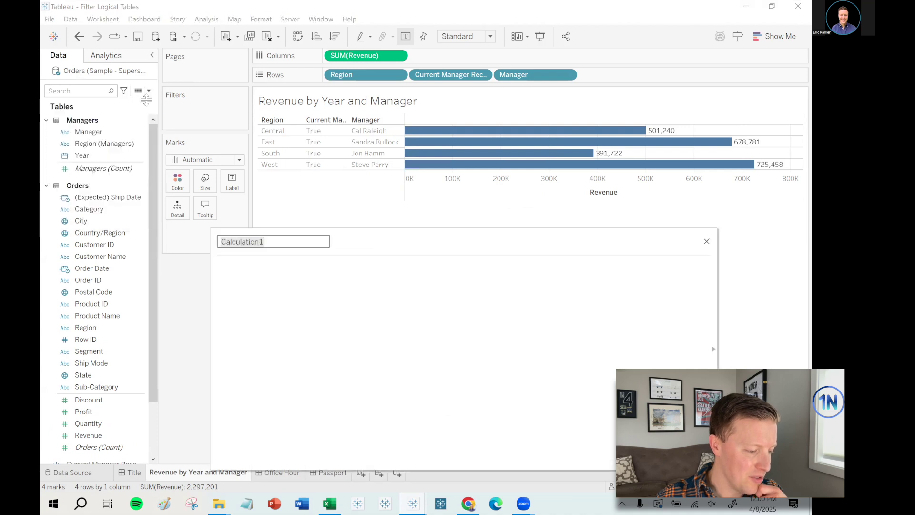
{"action": "left_click", "coordinate": [303, 290]}
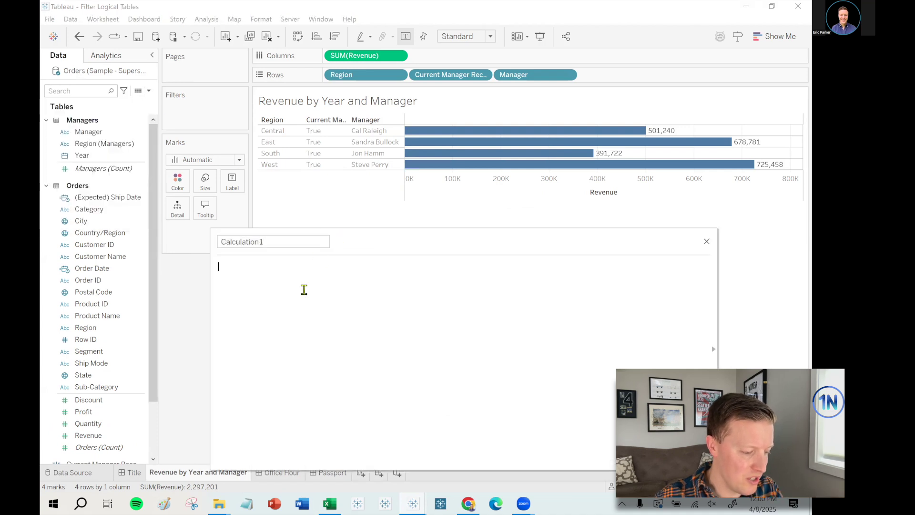
{"action": "type", "text": "year"}
{"action": "left_click", "coordinate": [304, 289]}
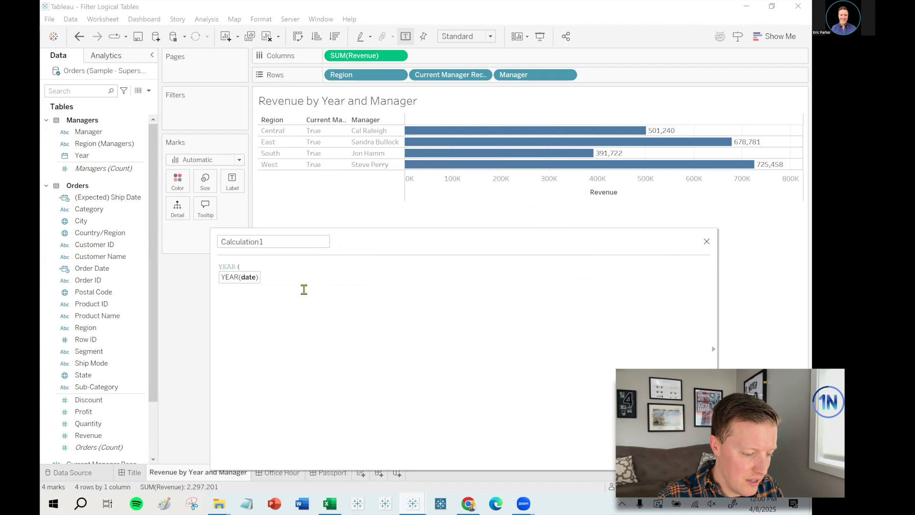
{"action": "type", "text": "year"}
{"action": "key", "text": "Return"}
{"action": "type", "text": ")"}
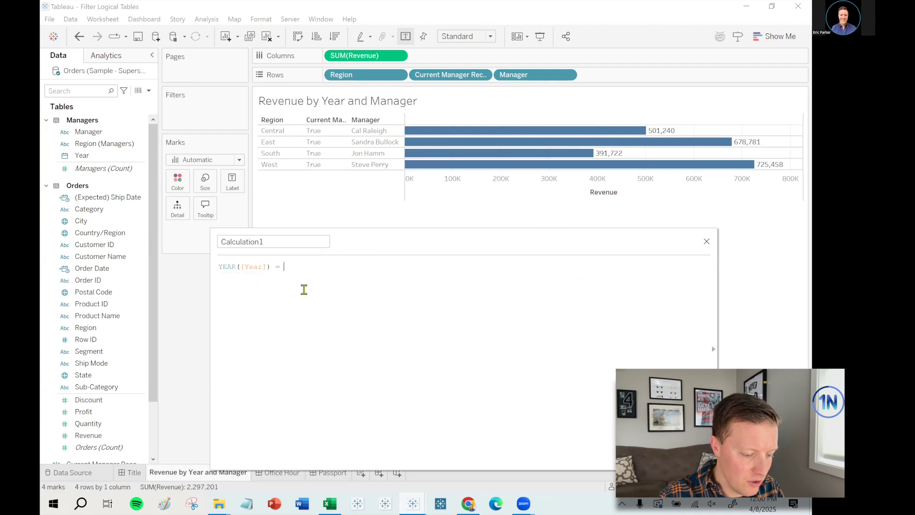
{"action": "type", "text": " = 2025"}
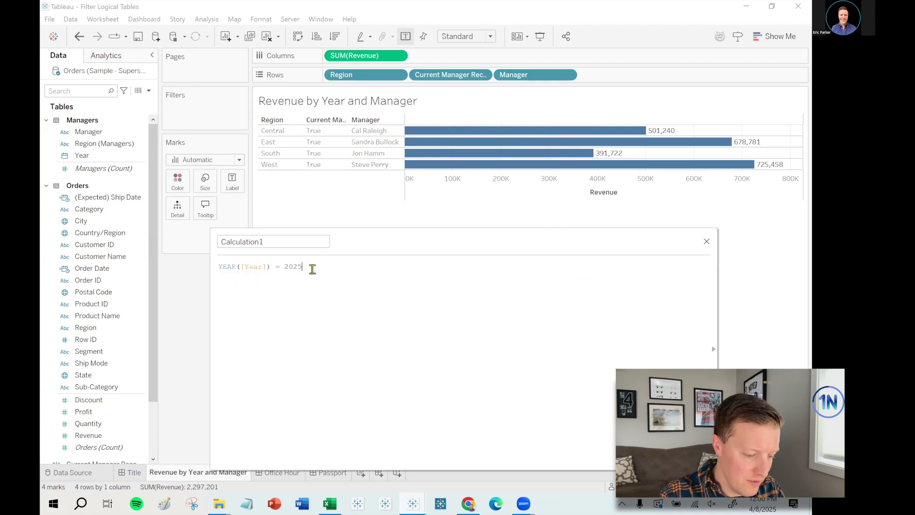
Step: Name the field 2025 Manager T/F and save it into the Managers table
{"action": "double_click", "coordinate": [288, 241]}
{"action": "type", "text": "2025 Manager T/F"}
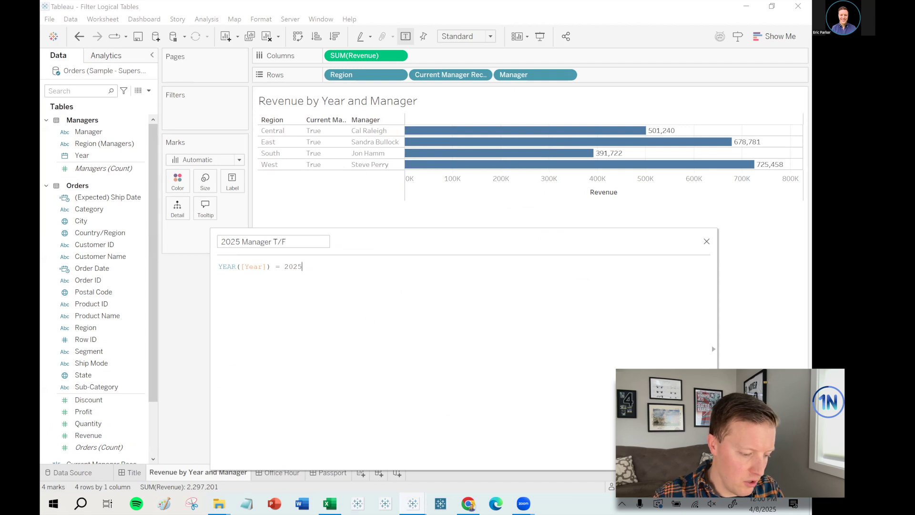
{"action": "left_click", "coordinate": [695, 456]}
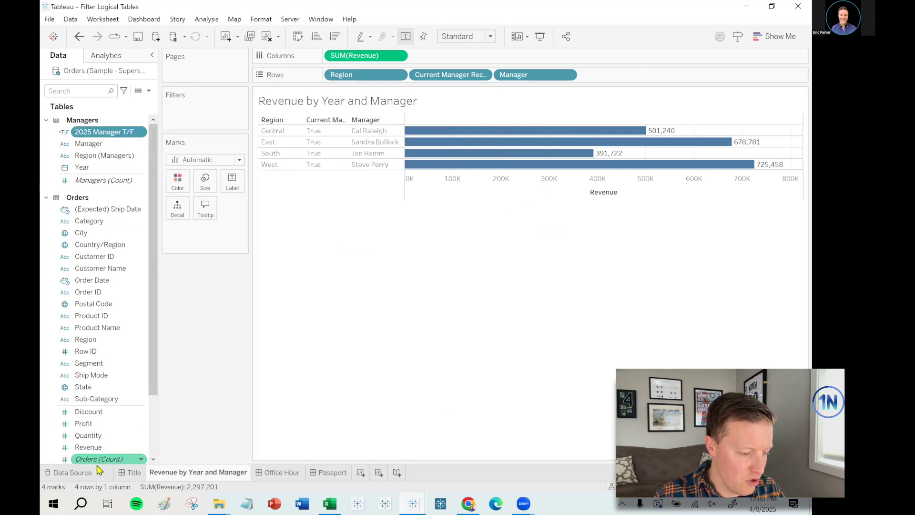
{"action": "mouse_move", "coordinate": [95, 109]}
{"action": "left_mouse_down"}
{"action": "mouse_move", "coordinate": [44, 131]}
{"action": "mouse_move", "coordinate": [120, 157]}
{"action": "mouse_move", "coordinate": [101, 85]}
{"action": "left_mouse_up"}
{"action": "key", "text": "Escape"}
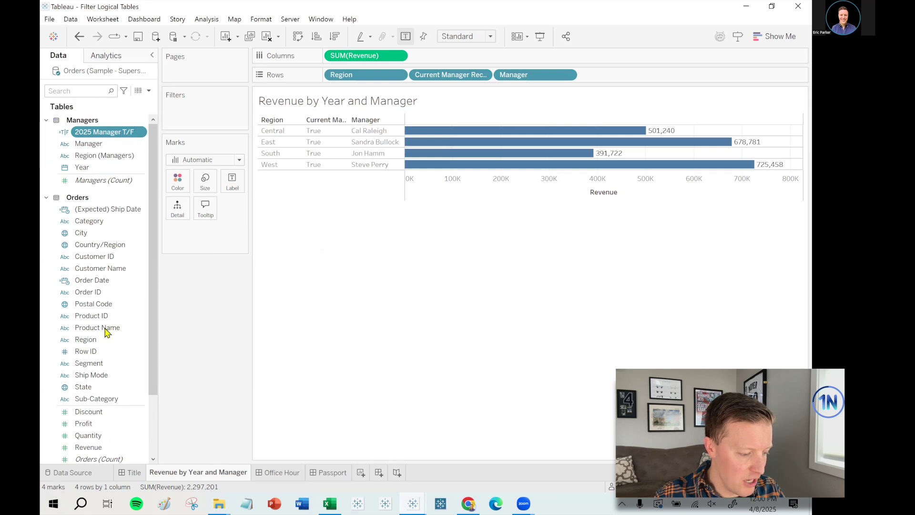
Step: Remove the old Current Manager Record T/F data source filter
{"action": "left_click", "coordinate": [97, 477]}
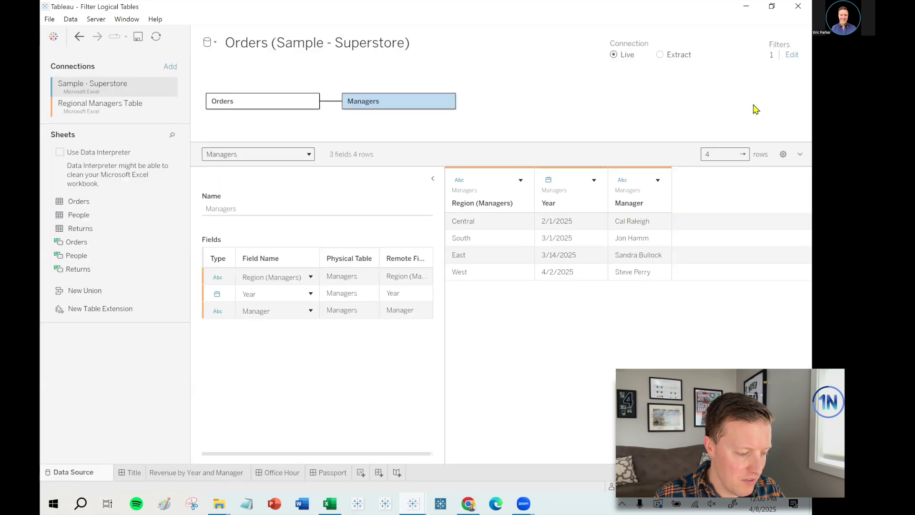
{"action": "left_click", "coordinate": [791, 54]}
{"action": "left_click", "coordinate": [481, 230]}
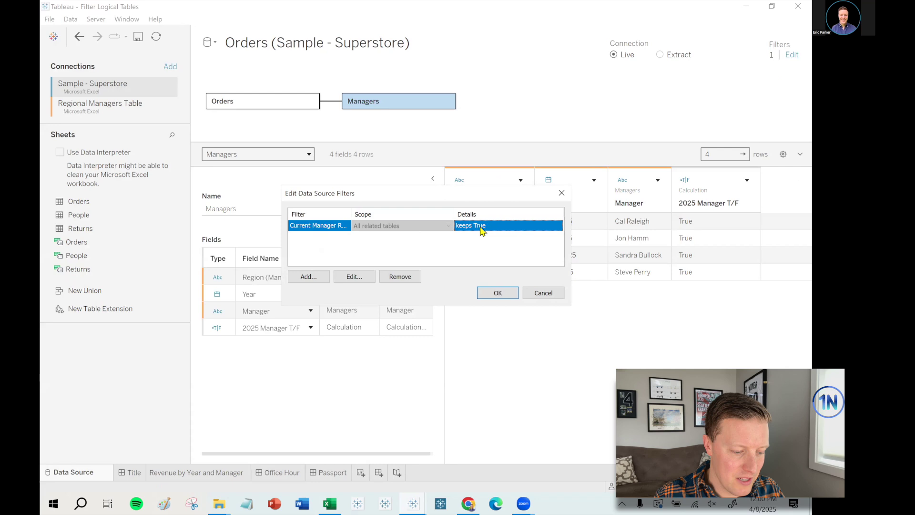
{"action": "left_click", "coordinate": [400, 277]}
Step: Add a data source filter keeping only True values of 2025 Manager T/F and review its scope
{"action": "left_click", "coordinate": [309, 277]}
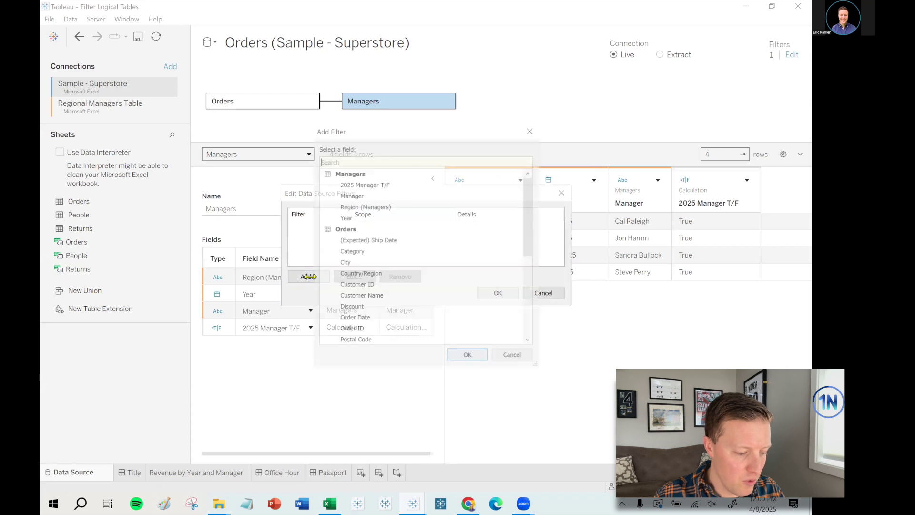
{"action": "left_click", "coordinate": [374, 185]}
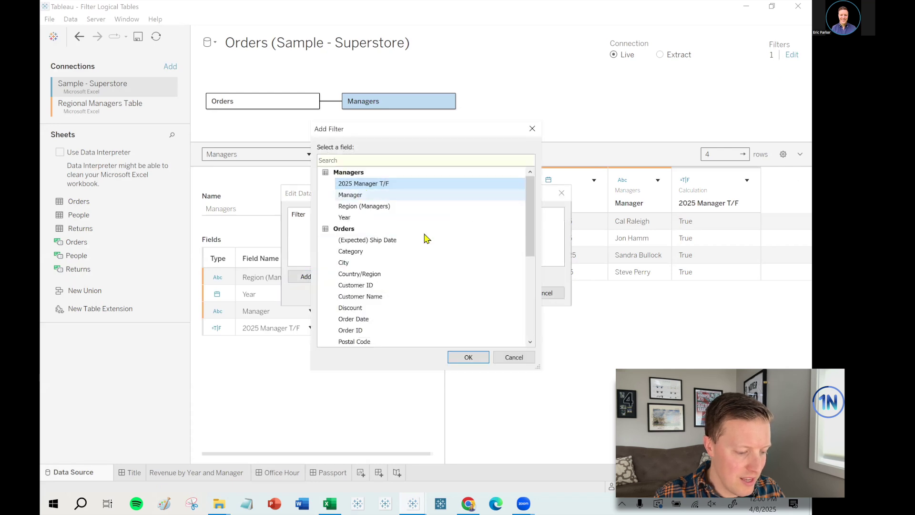
{"action": "left_click", "coordinate": [471, 358]}
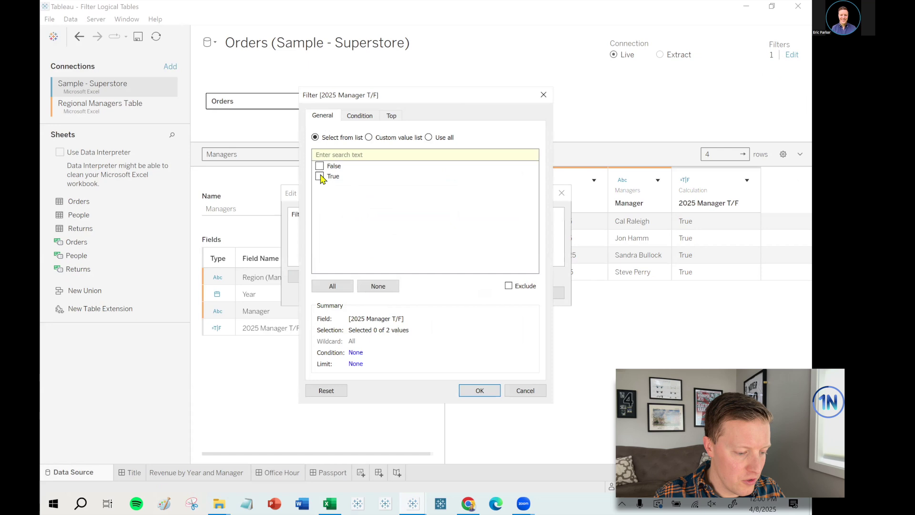
{"action": "left_click", "coordinate": [479, 390]}
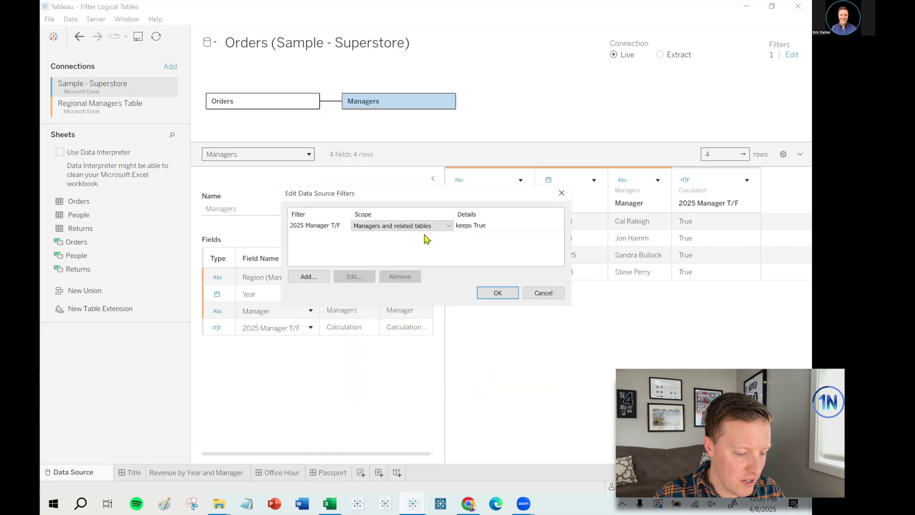
{"action": "left_click", "coordinate": [439, 229]}
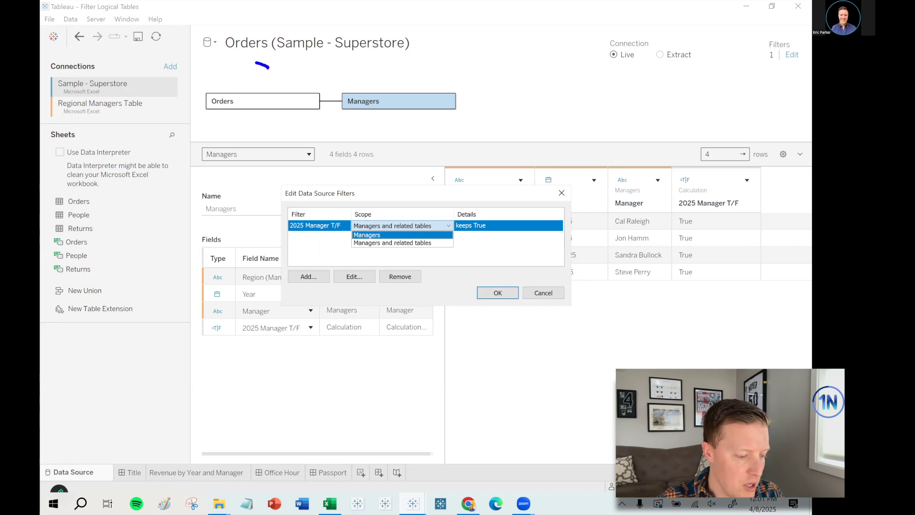
{"action": "mouse_move", "coordinate": [256, 63]}
{"action": "left_mouse_down"}
{"action": "mouse_move", "coordinate": [283, 90]}
{"action": "mouse_move", "coordinate": [268, 68]}
{"action": "mouse_move", "coordinate": [341, 64]}
{"action": "mouse_move", "coordinate": [365, 79]}
{"action": "left_mouse_up"}
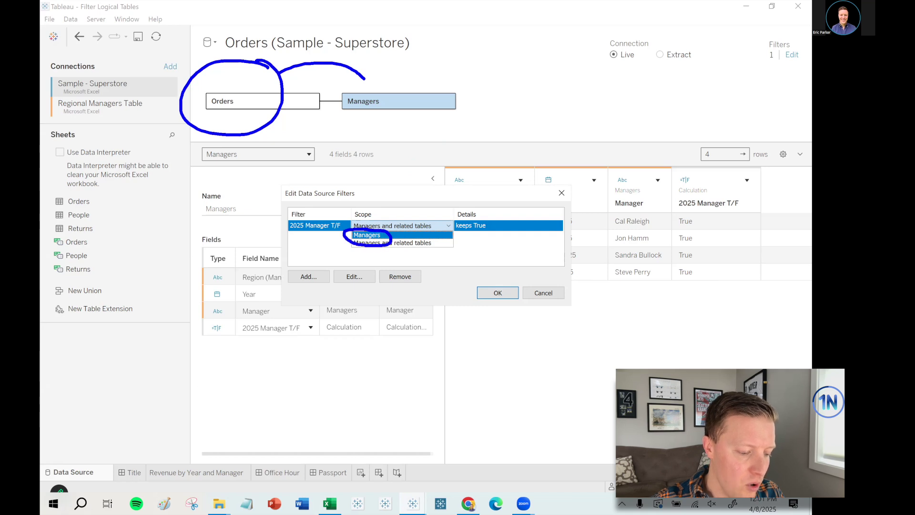
{"action": "key", "text": "Escape"}
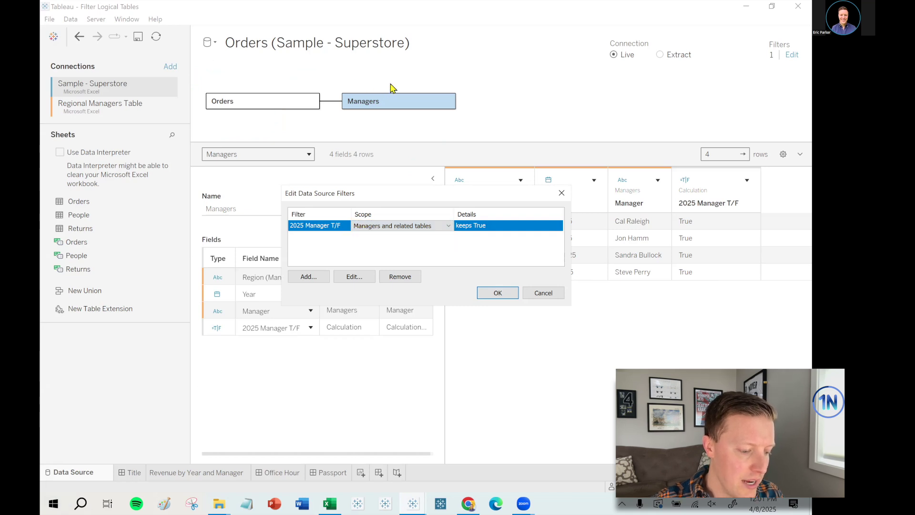
{"action": "mouse_move", "coordinate": [391, 88]}
{"action": "left_mouse_down"}
{"action": "mouse_move", "coordinate": [352, 113]}
{"action": "mouse_move", "coordinate": [416, 88]}
{"action": "mouse_move", "coordinate": [392, 80]}
{"action": "left_mouse_up"}
{"action": "mouse_move", "coordinate": [248, 82]}
{"action": "left_mouse_down"}
{"action": "mouse_move", "coordinate": [226, 84]}
{"action": "mouse_move", "coordinate": [213, 105]}
{"action": "mouse_move", "coordinate": [254, 108]}
{"action": "mouse_move", "coordinate": [252, 86]}
{"action": "left_mouse_up"}
{"action": "key", "text": "Escape"}
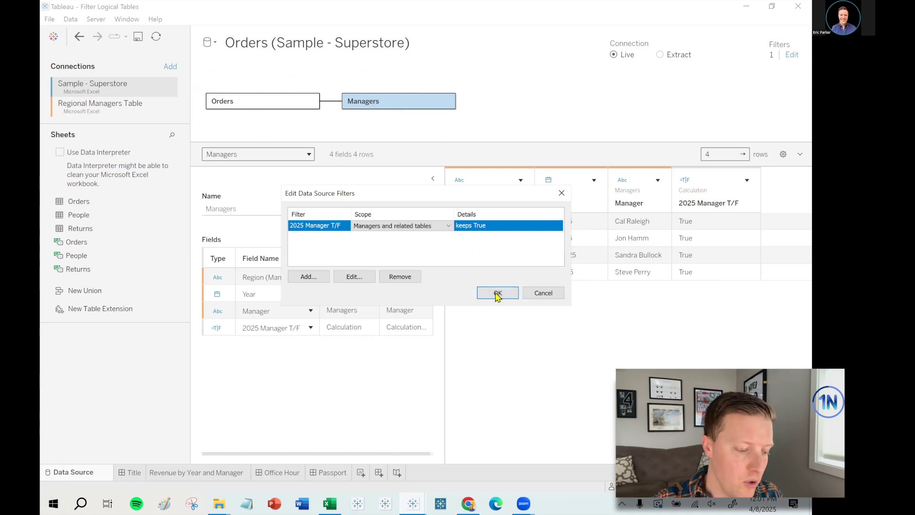
Step: Apply the updated filter and check a bar's value in the Revenue by Year and Manager chart
{"action": "left_click", "coordinate": [497, 293]}
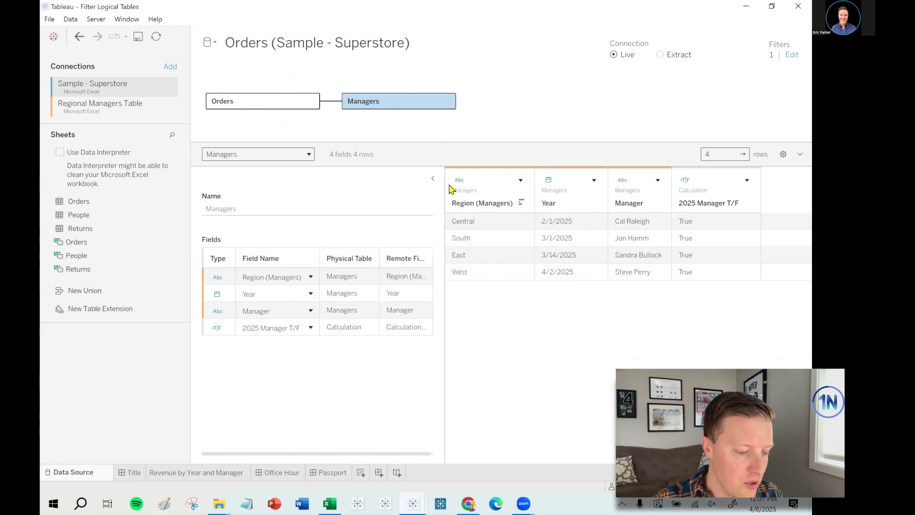
{"action": "left_click", "coordinate": [227, 472]}
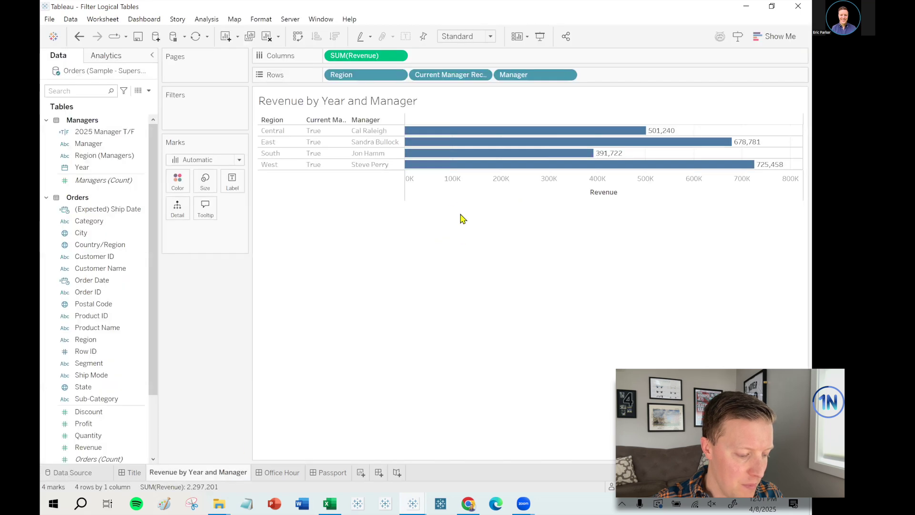
{"action": "mouse_move", "coordinate": [409, 139]}
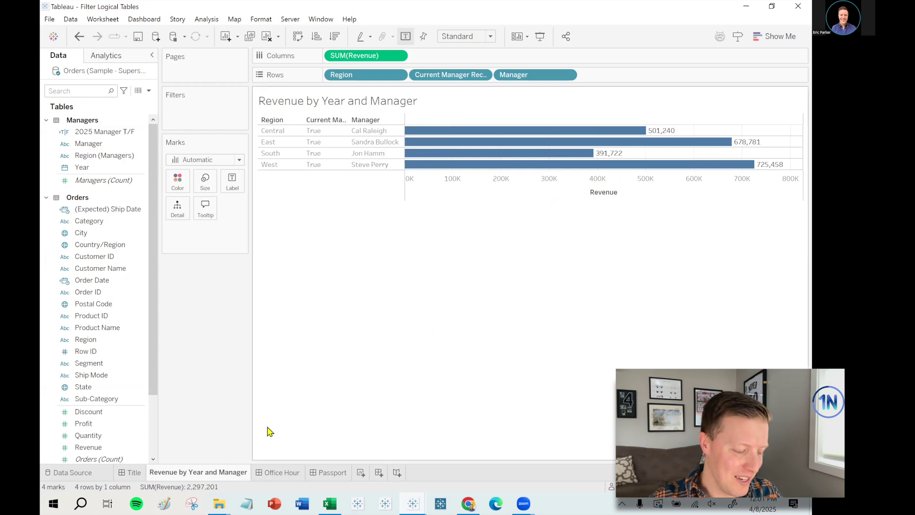
Step: Switch to the Office Hour dashboard showing the Tableau Office Hours title card
{"action": "left_click", "coordinate": [286, 472]}
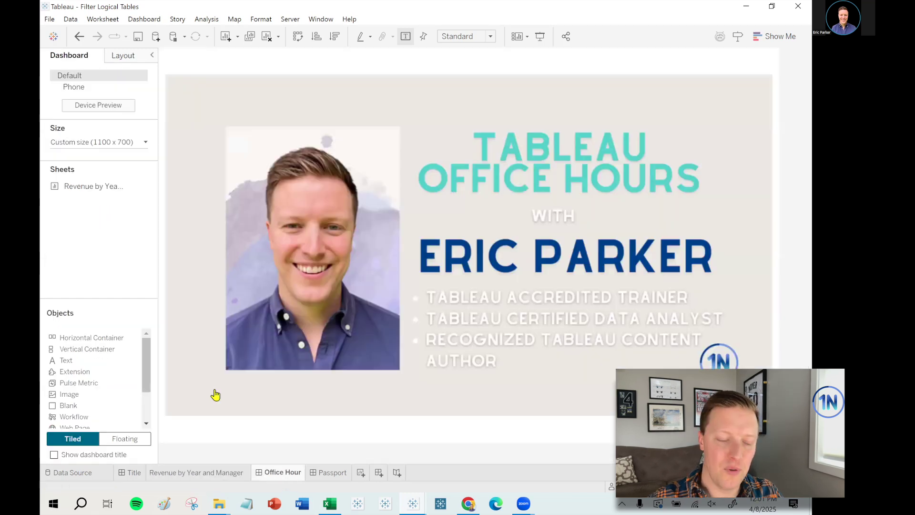